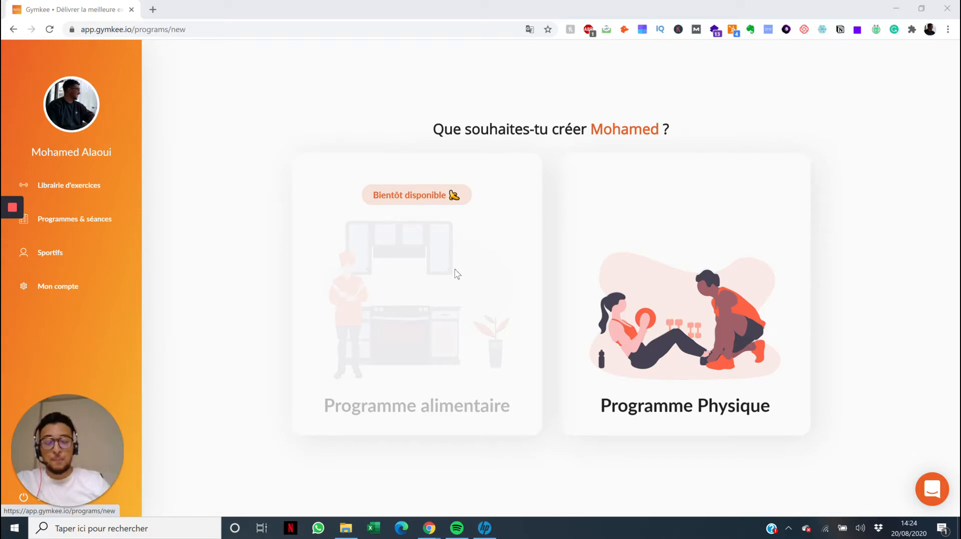
Start a new physical programme without a template and name it "Rentrée 2020"
{"action": "left_click", "coordinate": [709, 283]}
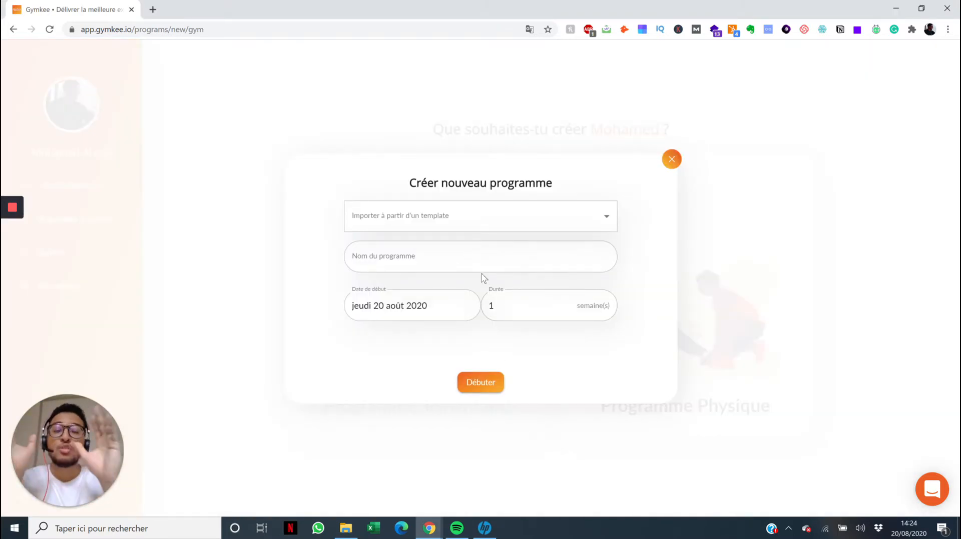
{"action": "left_click", "coordinate": [456, 215]}
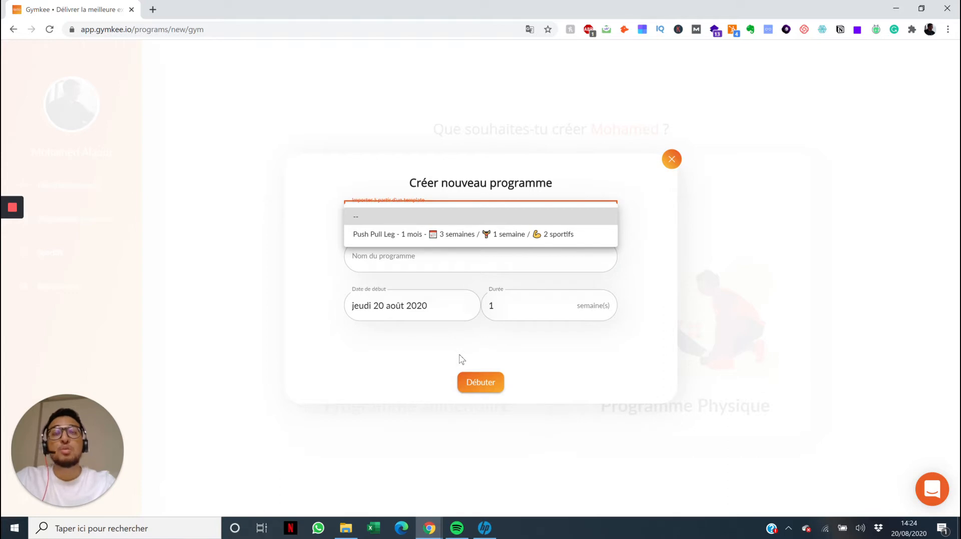
{"action": "left_click", "coordinate": [444, 257]}
{"action": "left_click", "coordinate": [408, 258]}
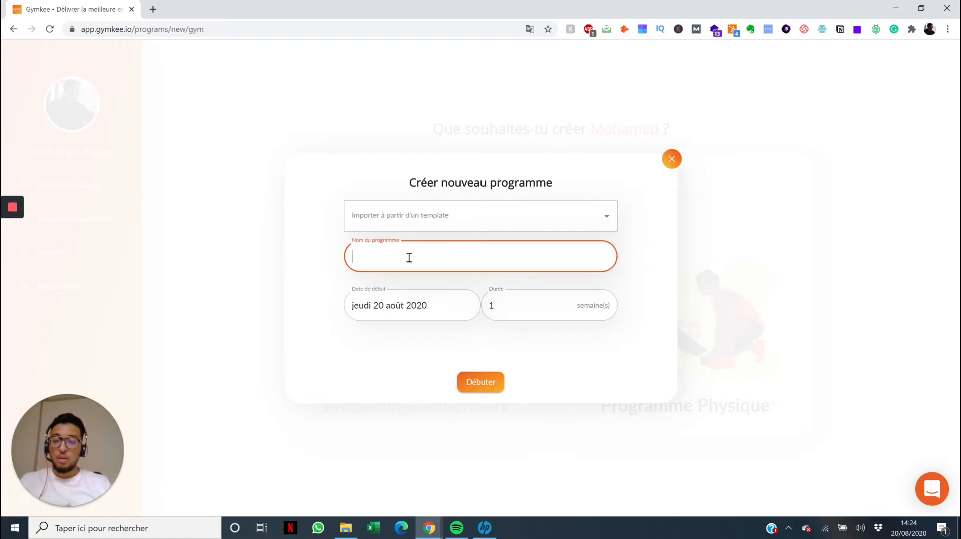
{"action": "type", "text": "R"}
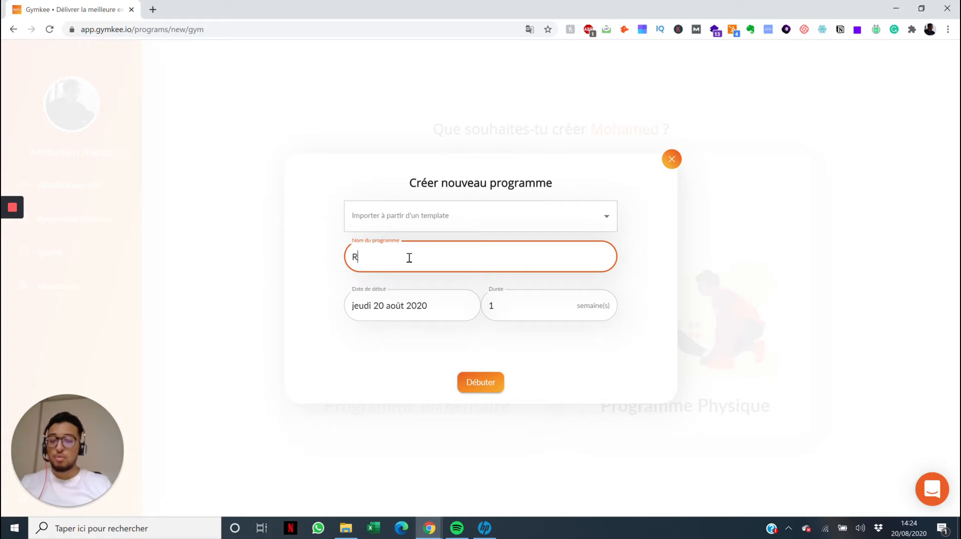
{"action": "type", "text": "entrée 2020"}
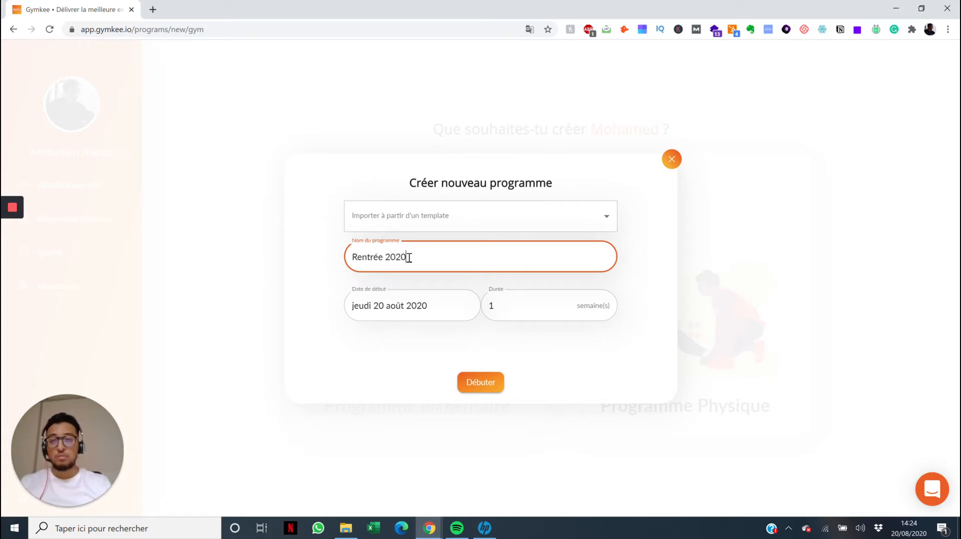
Set the start date to Monday 31 August 2020 and the duration to 4 weeks, and create the programme
{"action": "left_click", "coordinate": [400, 305]}
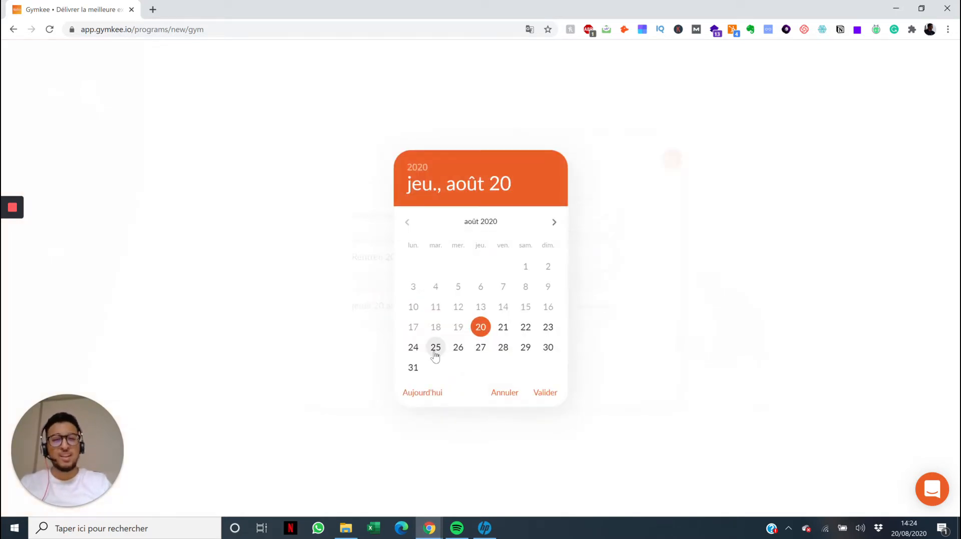
{"action": "left_click", "coordinate": [553, 224]}
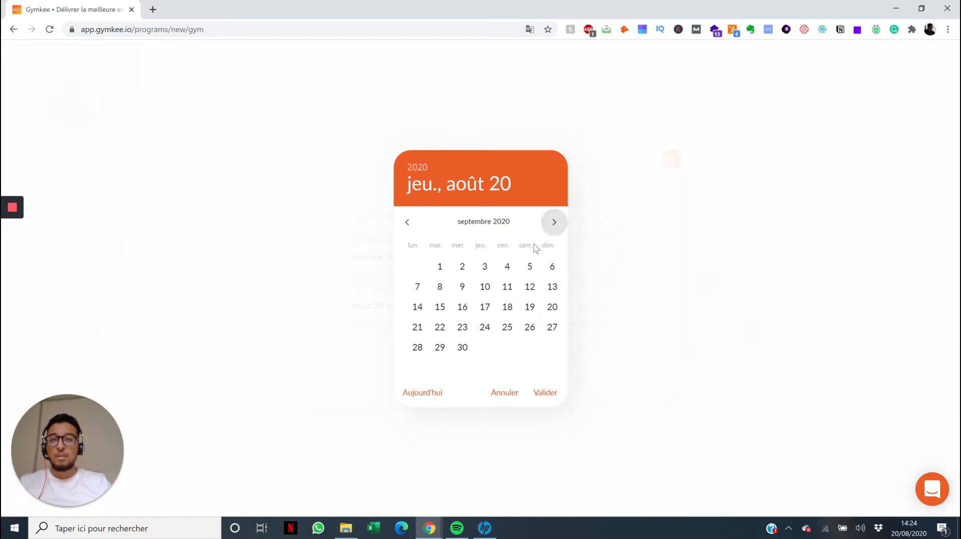
{"action": "left_click", "coordinate": [407, 223]}
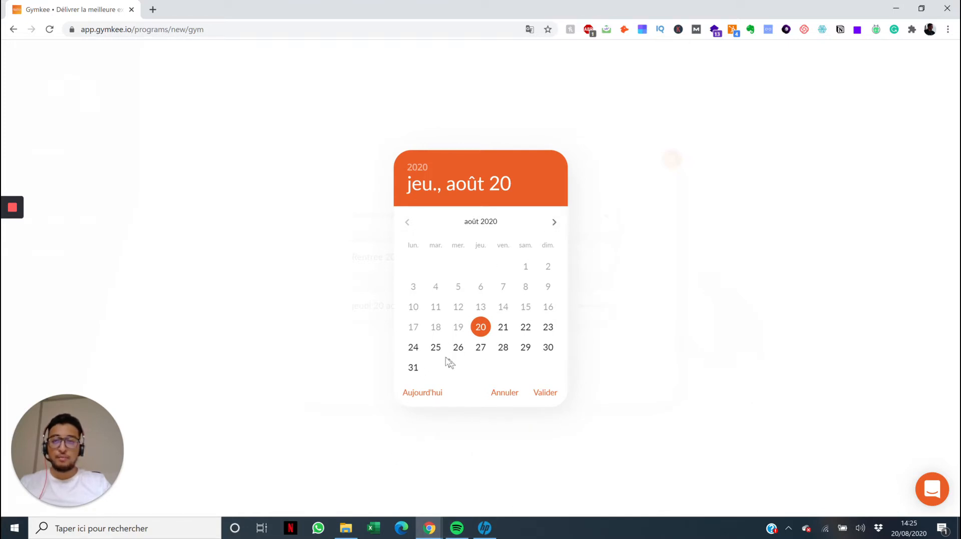
{"action": "left_click", "coordinate": [414, 368]}
{"action": "left_click", "coordinate": [525, 313]}
{"action": "key", "text": "BackSpace"}
{"action": "type", "text": "4"}
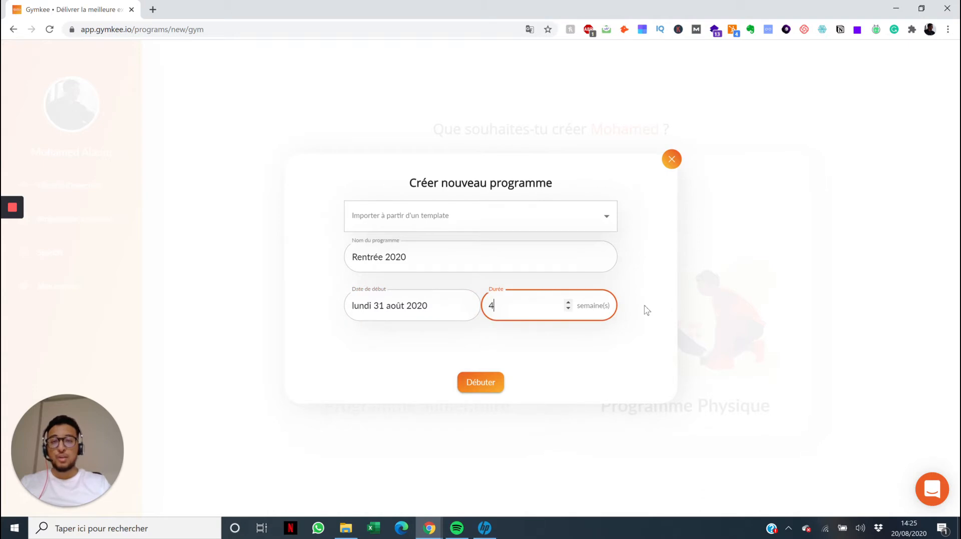
{"action": "left_click", "coordinate": [488, 388]}
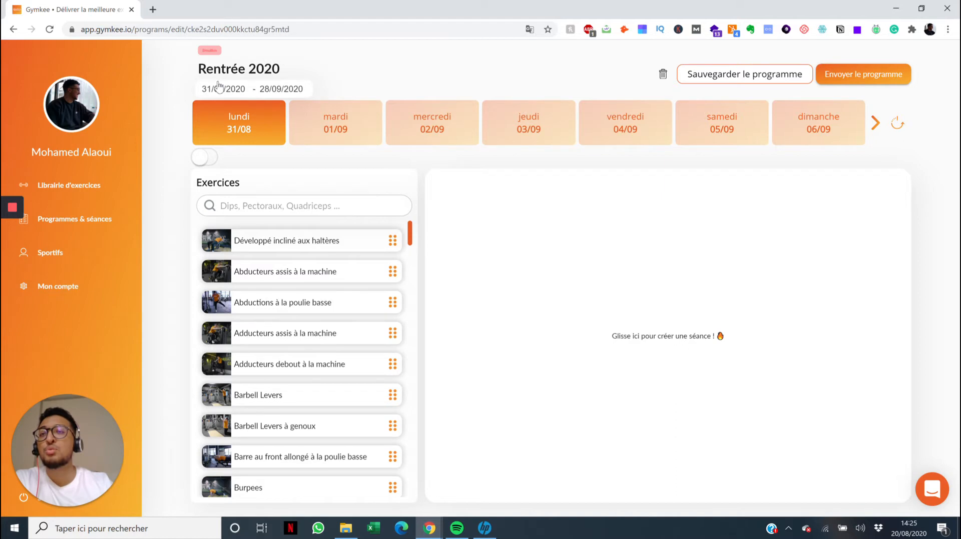
Try shifting the programme's start date to 30/08/2020, and set it back to 31/08/2020
{"action": "left_click", "coordinate": [262, 97]}
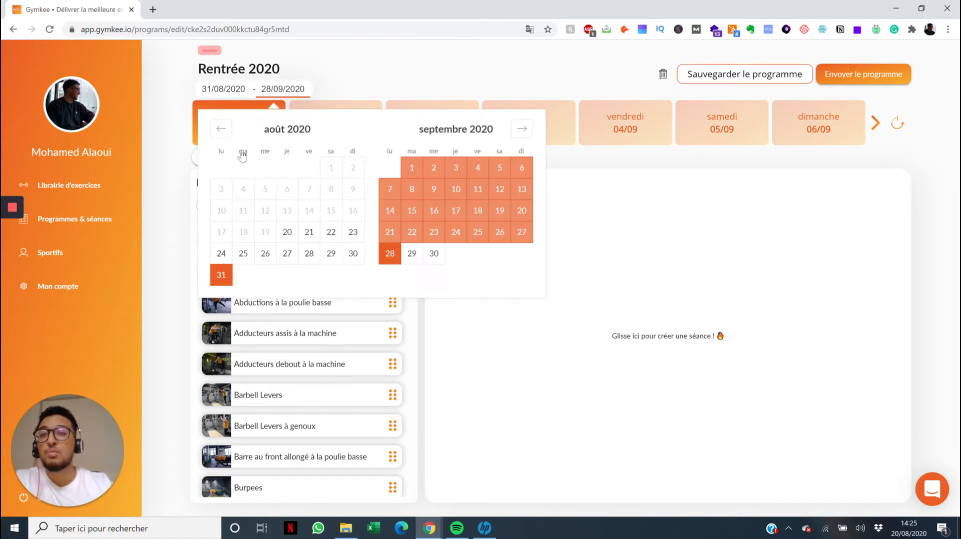
{"action": "left_click", "coordinate": [219, 95]}
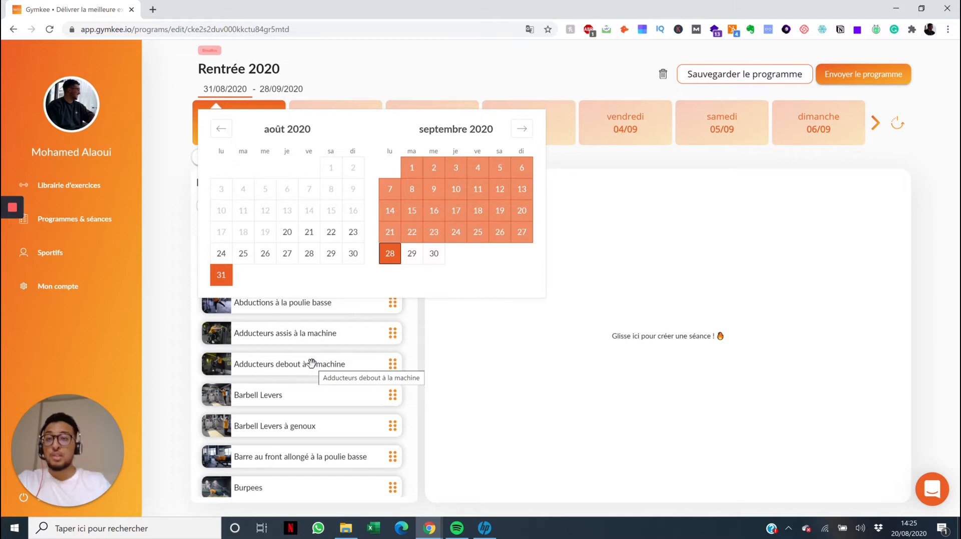
{"action": "left_click", "coordinate": [354, 257]}
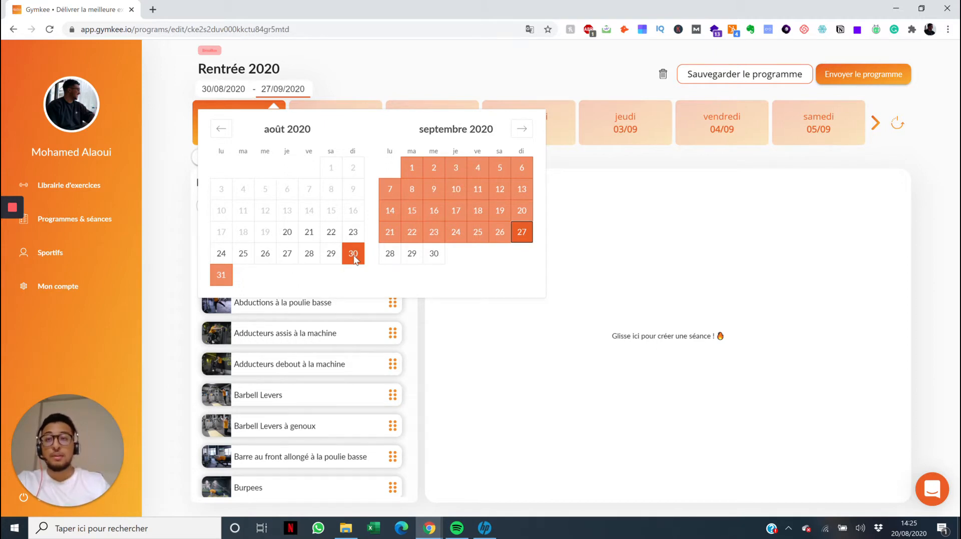
{"action": "left_click", "coordinate": [229, 89]}
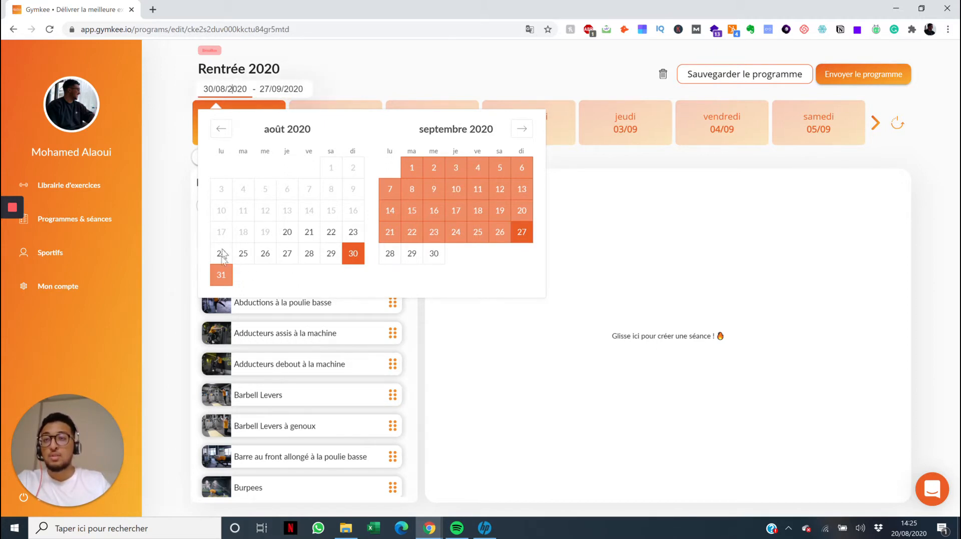
{"action": "left_click", "coordinate": [222, 282]}
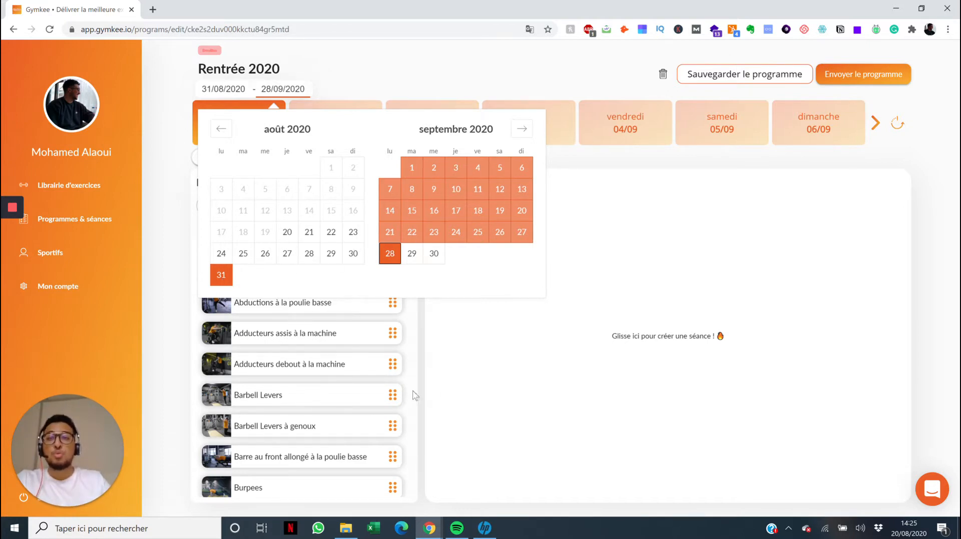
{"action": "left_click", "coordinate": [482, 80]}
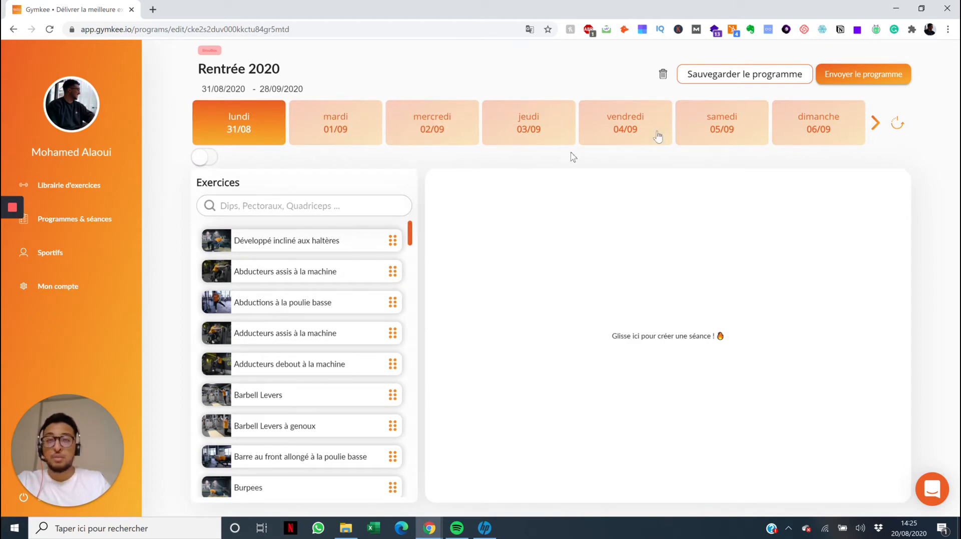
Browse the programme's weeks and days up to the week of 21/09, and return to the first week
{"action": "left_click", "coordinate": [877, 123]}
{"action": "left_click", "coordinate": [876, 123]}
{"action": "left_click", "coordinate": [877, 123]}
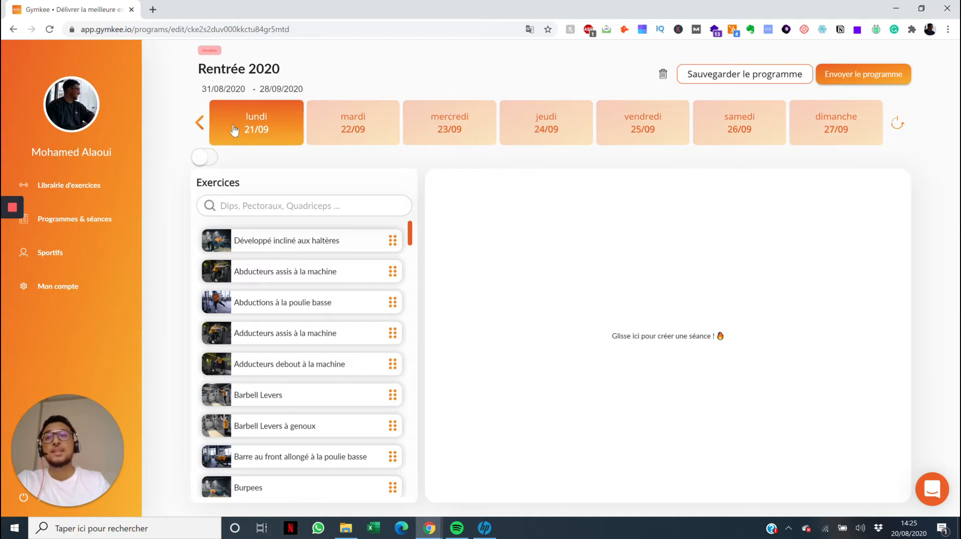
{"action": "left_click", "coordinate": [350, 125]}
{"action": "left_click", "coordinate": [428, 131]}
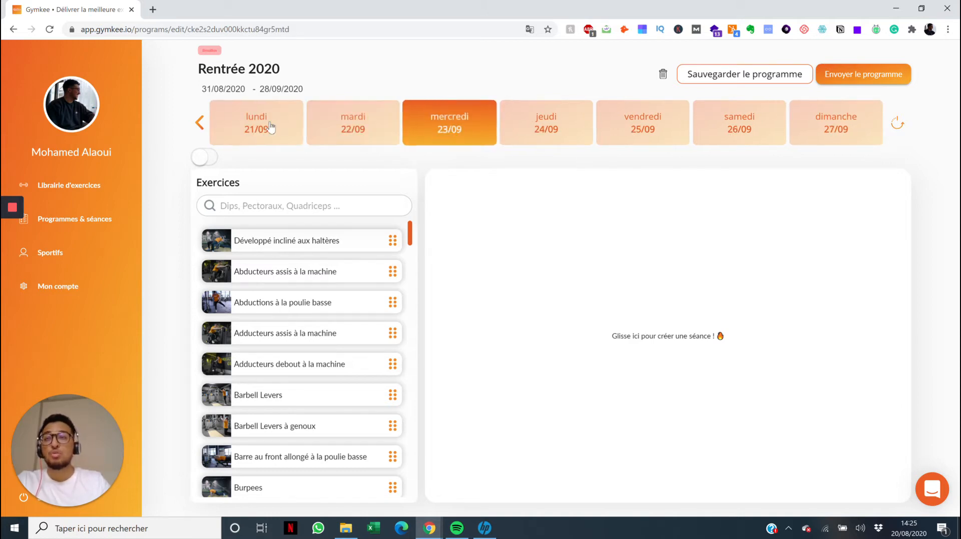
{"action": "left_click", "coordinate": [272, 129]}
{"action": "left_click", "coordinate": [199, 124]}
{"action": "left_click", "coordinate": [199, 124]}
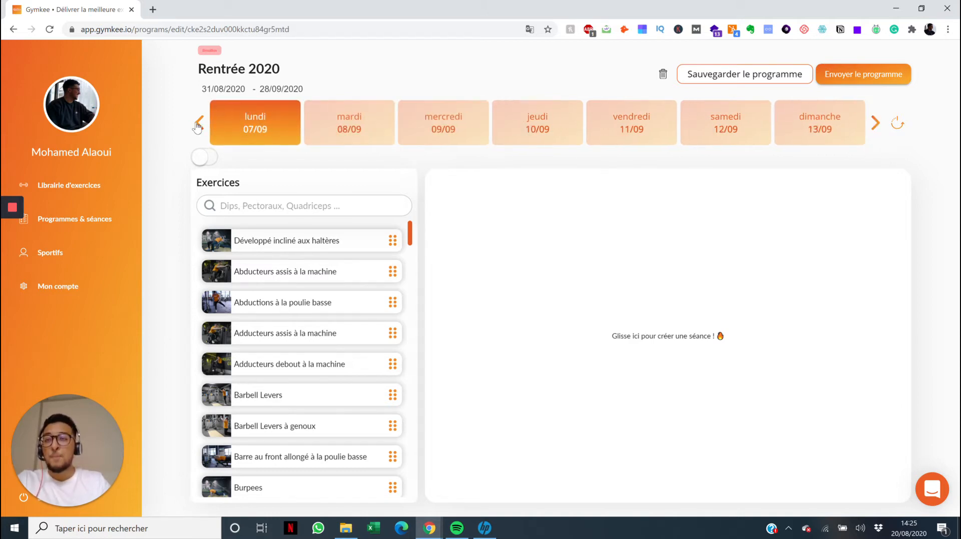
{"action": "left_click", "coordinate": [198, 125]}
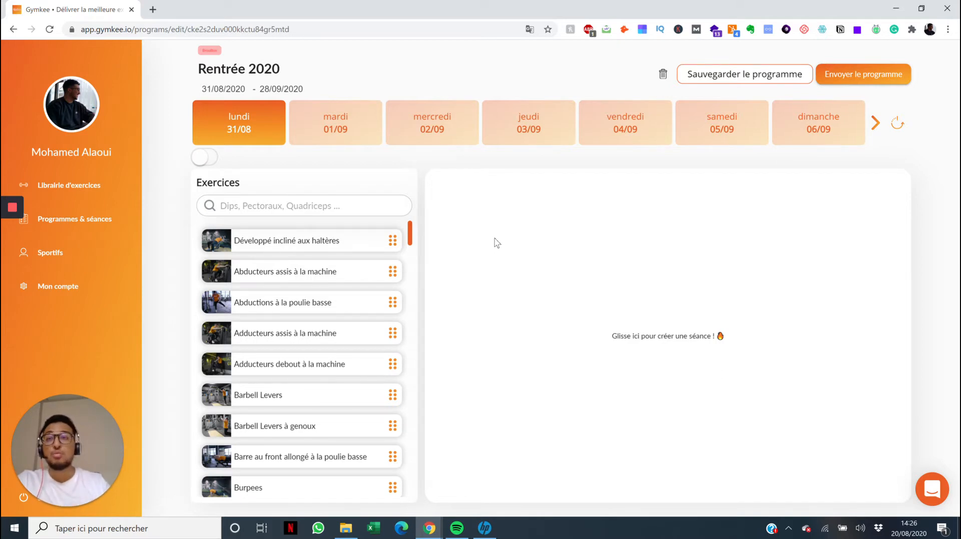
Switch the programme's schedule from calendar dates to numbered days
{"action": "left_click", "coordinate": [205, 158]}
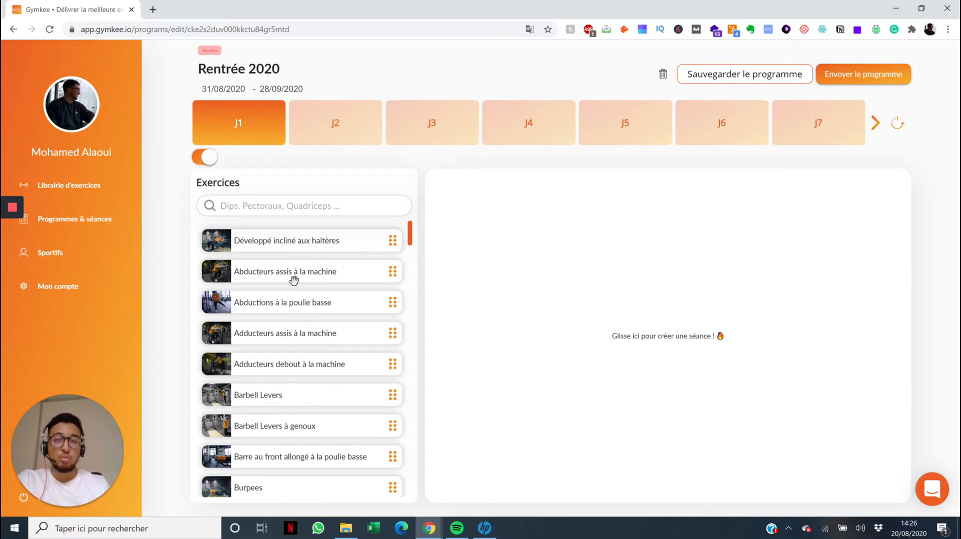
Search the exercise list in turn for "halteres", "quadriceps" and "pec", looking through the matches and clearing each search
{"action": "left_click", "coordinate": [265, 208]}
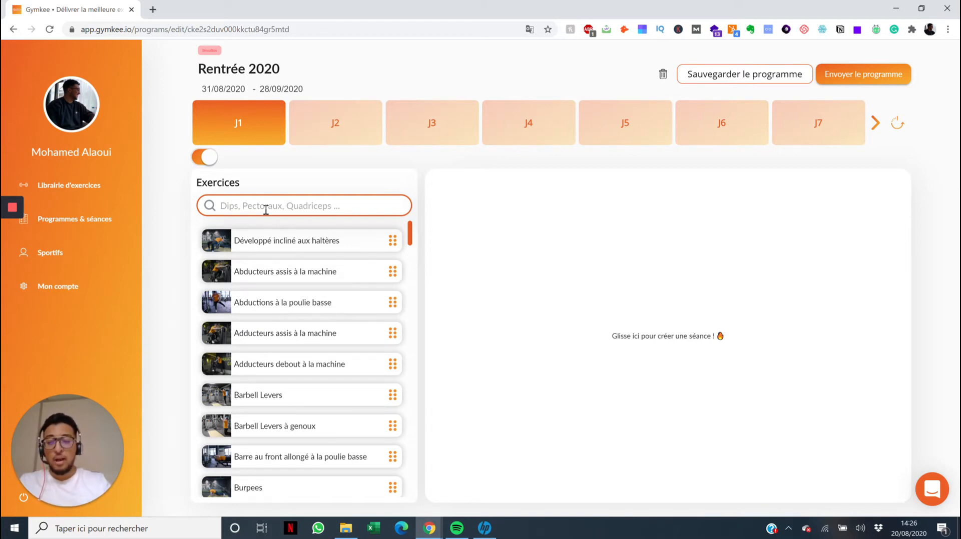
{"action": "type", "text": "halteres"}
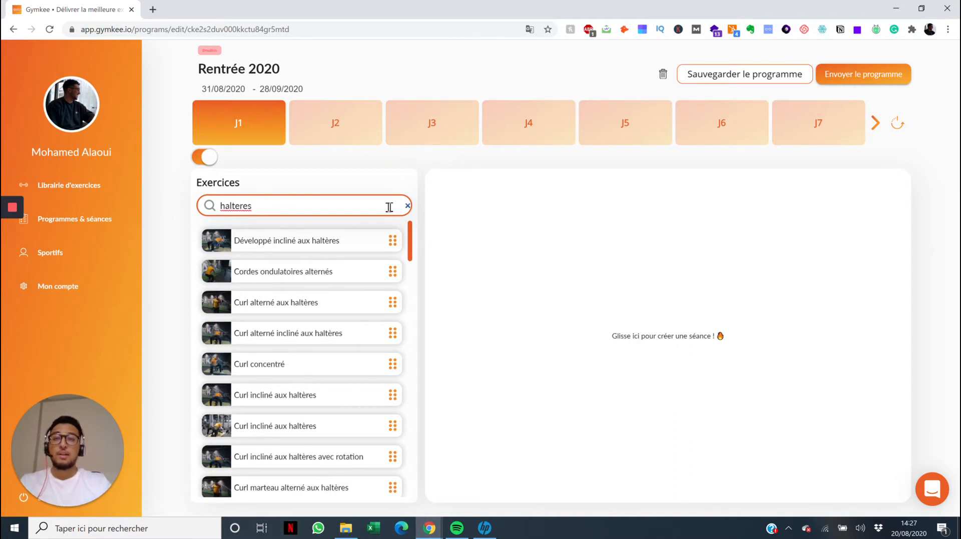
{"action": "left_click", "coordinate": [407, 206]}
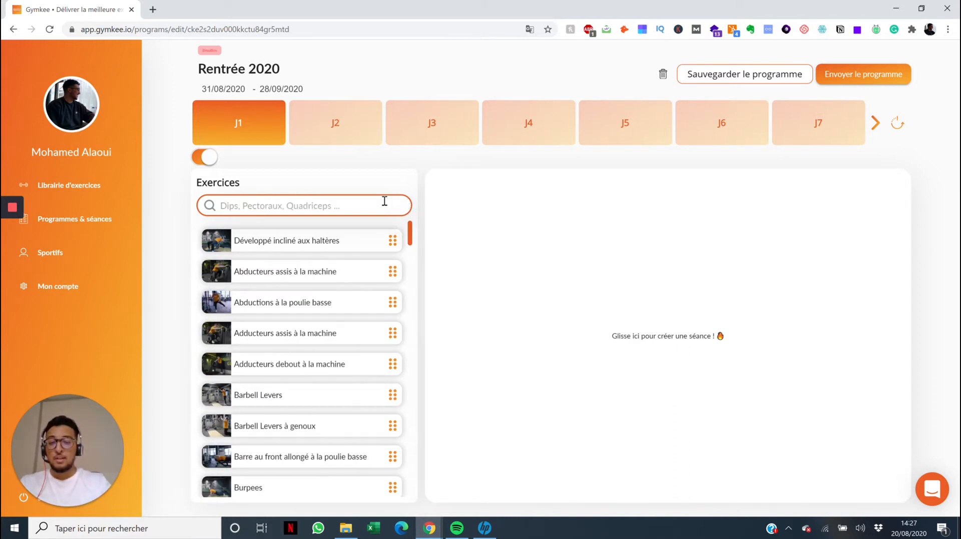
{"action": "type", "text": "quadriceps"}
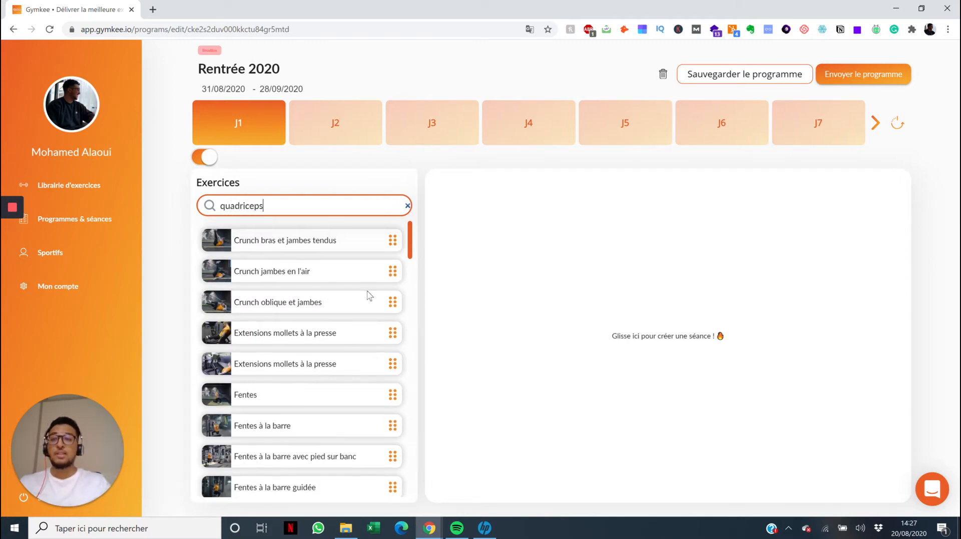
{"action": "scroll", "coordinate": [369, 298], "scroll_direction": "down", "scroll_amount": 7}
{"action": "scroll", "coordinate": [368, 297], "scroll_direction": "up", "scroll_amount": 7}
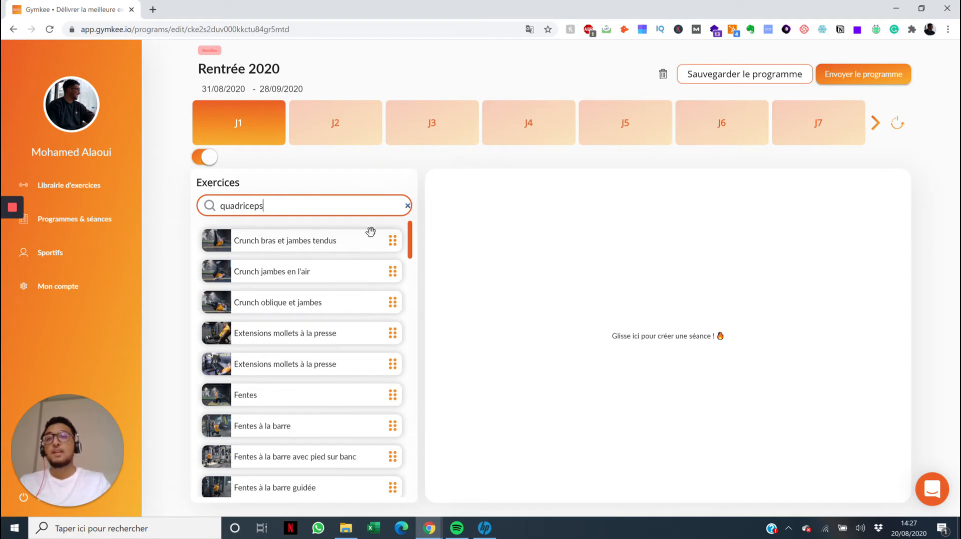
{"action": "left_click", "coordinate": [407, 206]}
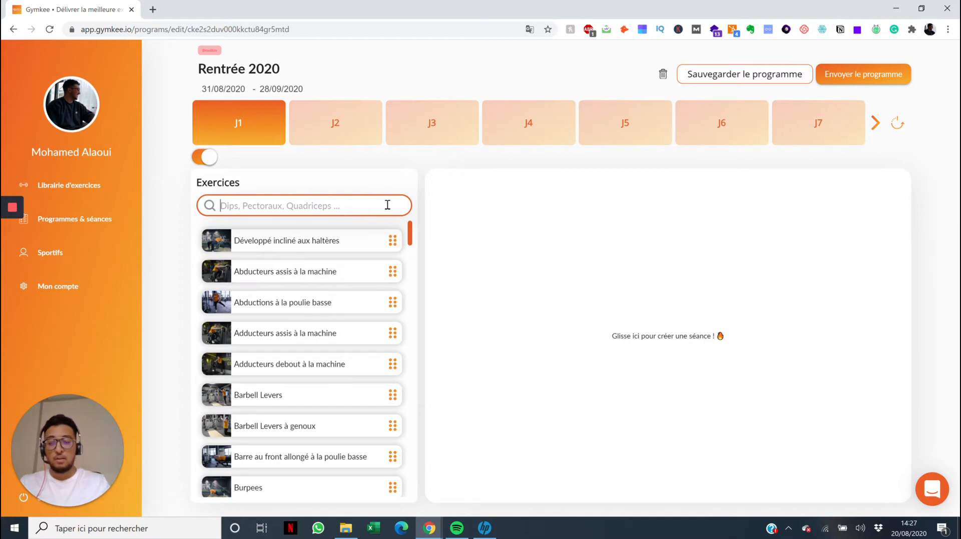
{"action": "type", "text": "pec"}
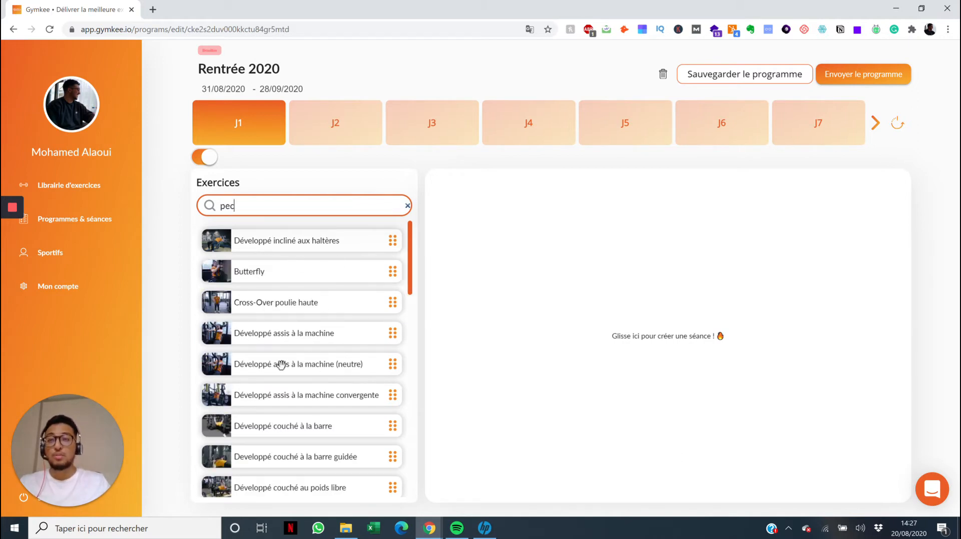
{"action": "scroll", "coordinate": [290, 368], "scroll_direction": "down", "scroll_amount": 10}
{"action": "scroll", "coordinate": [290, 369], "scroll_direction": "up", "scroll_amount": 10}
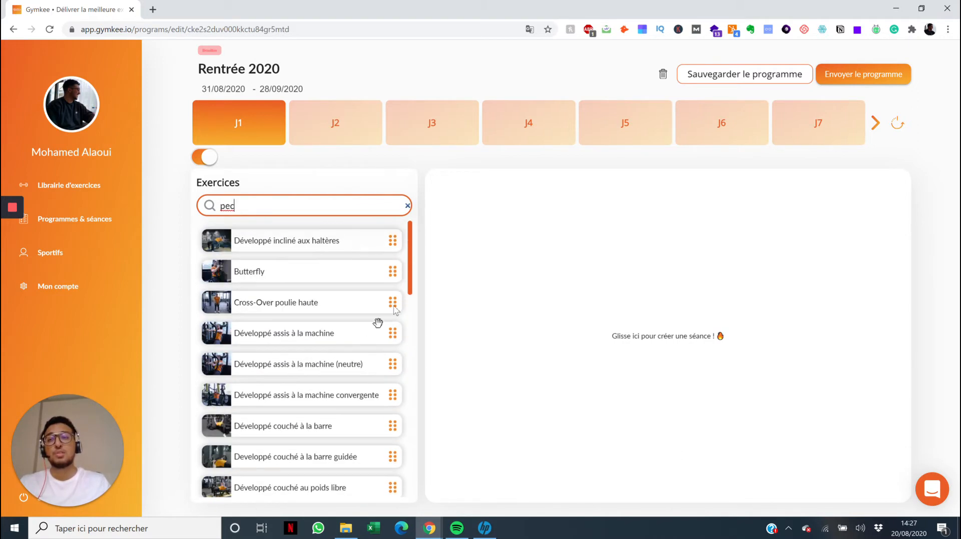
{"action": "left_click", "coordinate": [408, 206]}
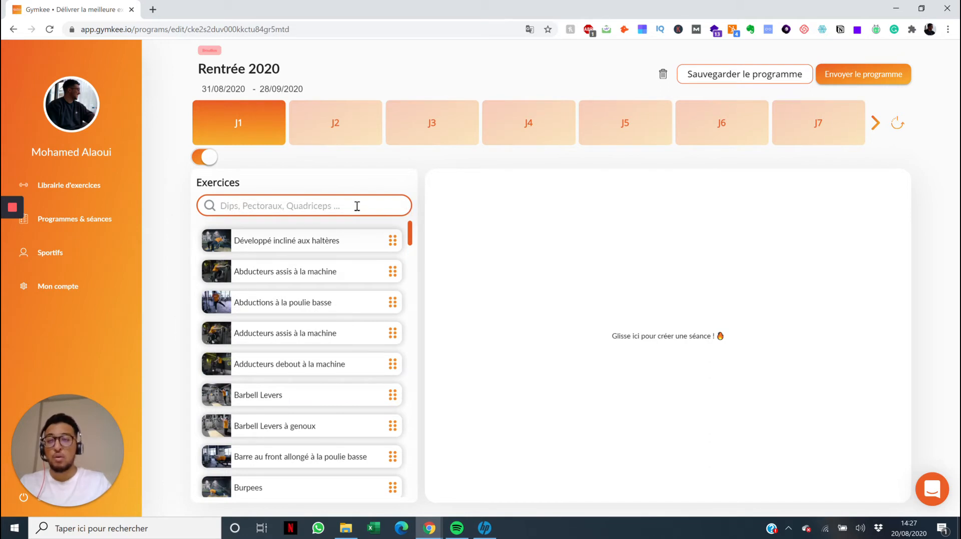
Find "dc" in the exercise list, add Développé couché à la barre to day J1, and name the session "Push"
{"action": "type", "text": "dc"}
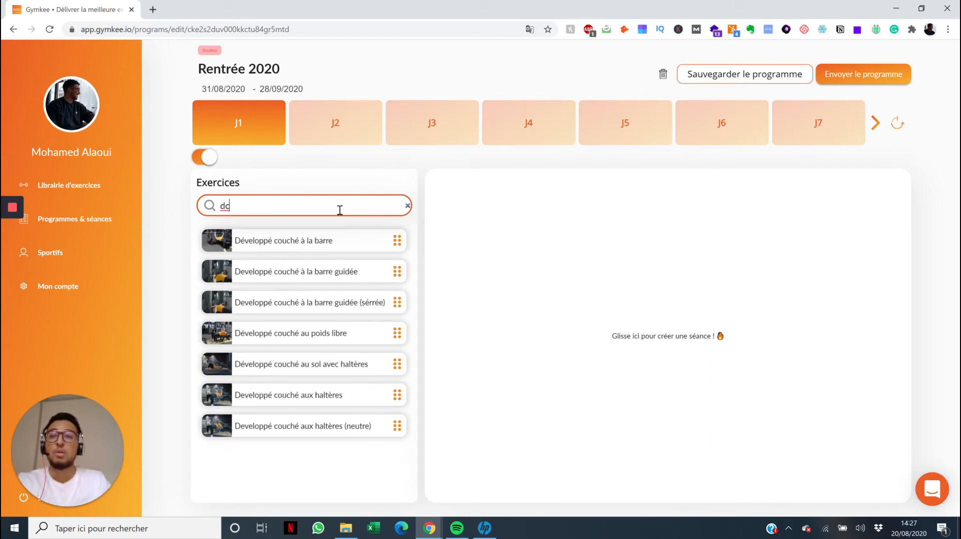
{"action": "mouse_move", "coordinate": [293, 245]}
{"action": "left_mouse_down"}
{"action": "mouse_move", "coordinate": [618, 248]}
{"action": "mouse_move", "coordinate": [296, 231]}
{"action": "left_mouse_up"}
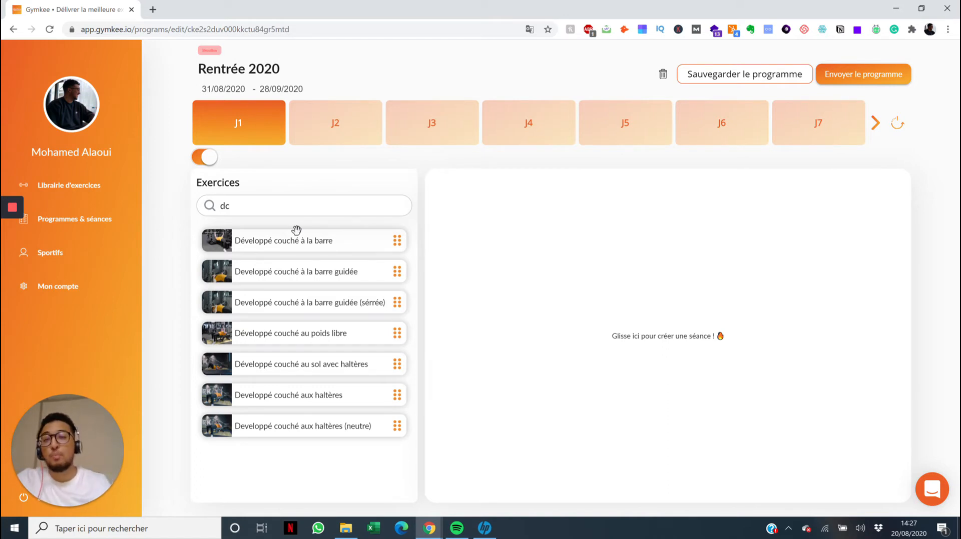
{"action": "left_click_drag", "start_coordinate": [266, 243], "coordinate": [573, 248]}
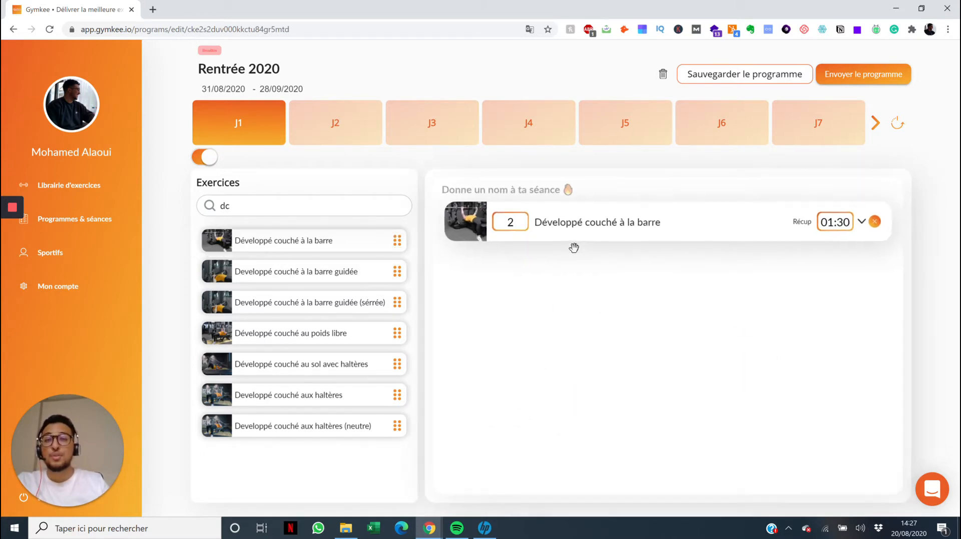
{"action": "left_click", "coordinate": [521, 195]}
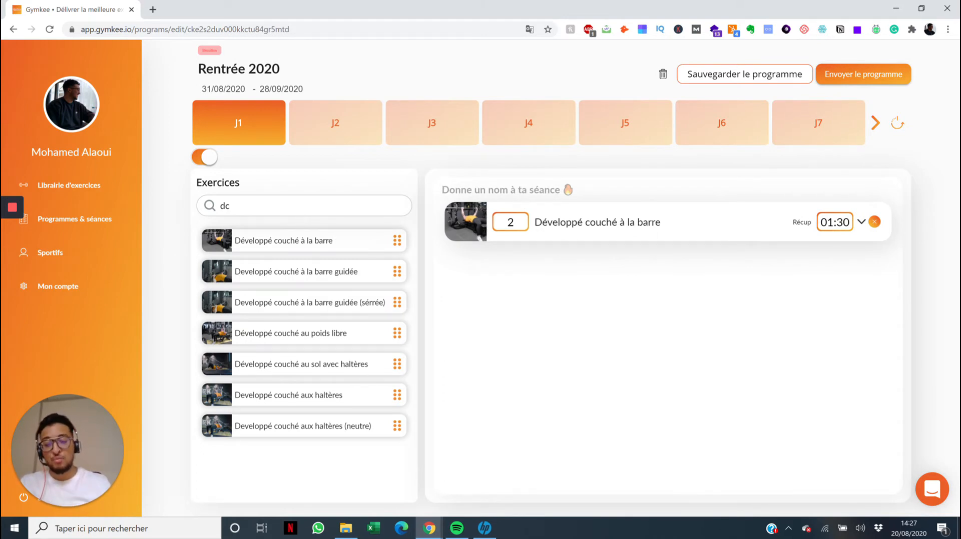
{"action": "type", "text": "Push"}
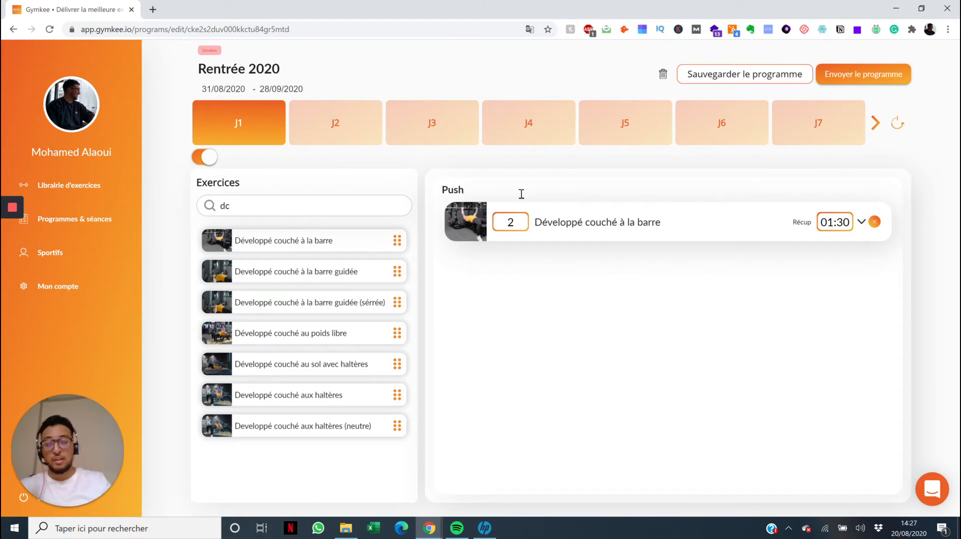
Set the number of sets for Développé couché à la barre to 4 and expand the exercise's set details
{"action": "left_click", "coordinate": [508, 360]}
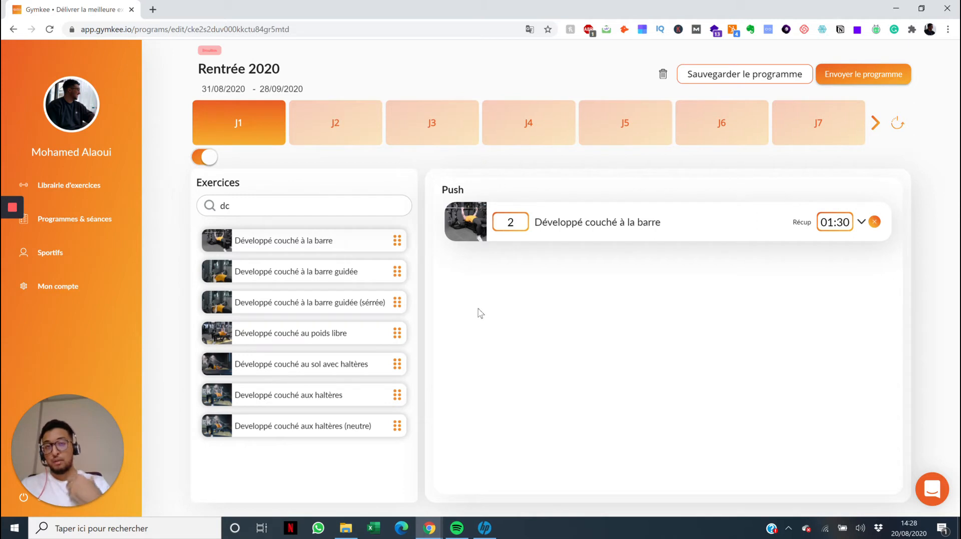
{"action": "key", "text": "BackSpace"}
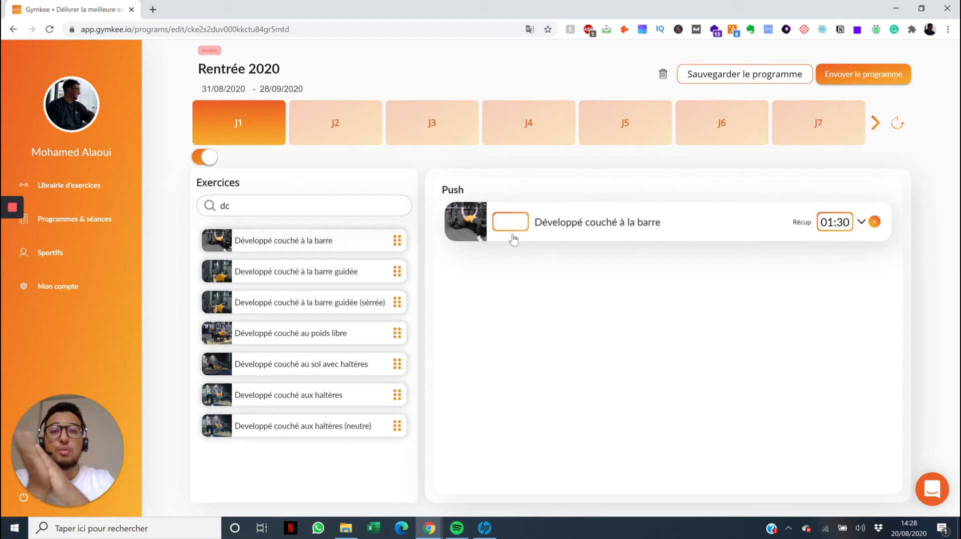
{"action": "type", "text": "4"}
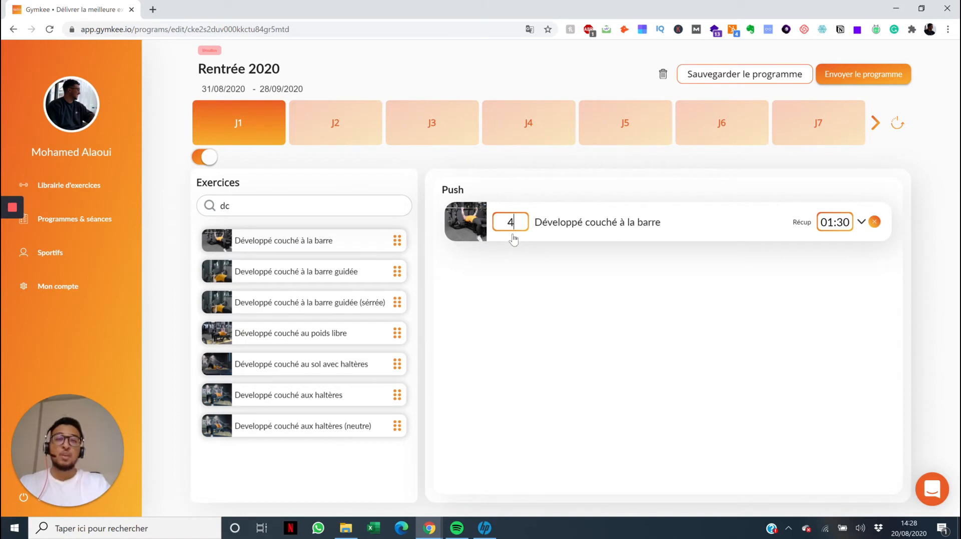
{"action": "left_click", "coordinate": [592, 236]}
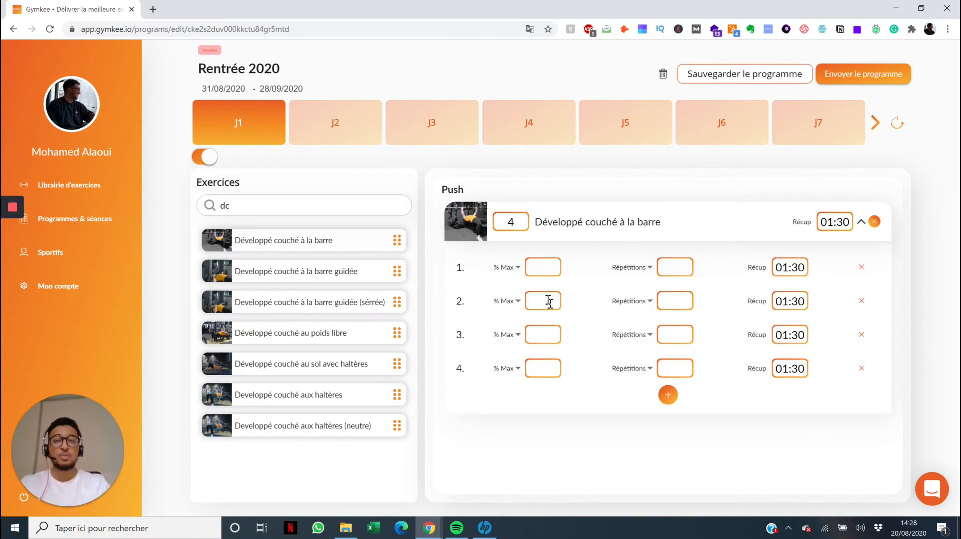
Change the number of sets for Développé couché à la barre to 6 and show the full set list
{"action": "left_click", "coordinate": [518, 222]}
{"action": "key", "text": "BackSpace"}
{"action": "type", "text": "6"}
{"action": "left_click", "coordinate": [562, 227]}
{"action": "left_click", "coordinate": [562, 227]}
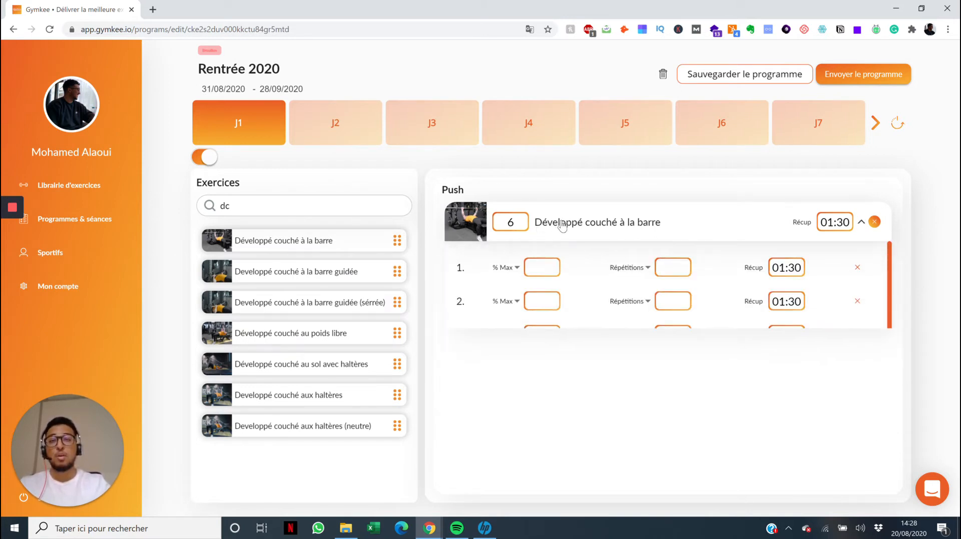
{"action": "scroll", "coordinate": [789, 387], "scroll_direction": "down", "scroll_amount": 1}
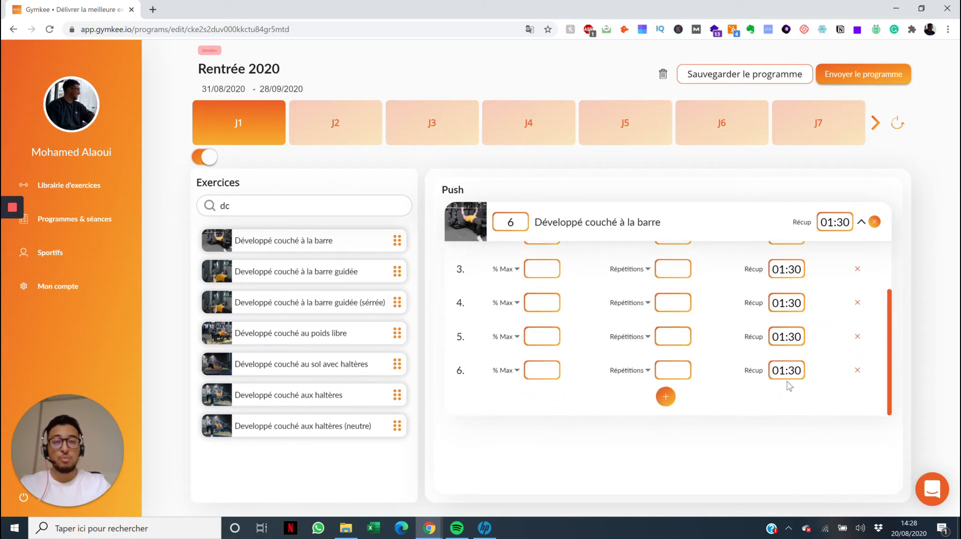
Delete the last two sets of Développé couché à la barre, then add one extra set and remove it
{"action": "left_click", "coordinate": [857, 370]}
{"action": "left_click", "coordinate": [857, 370]}
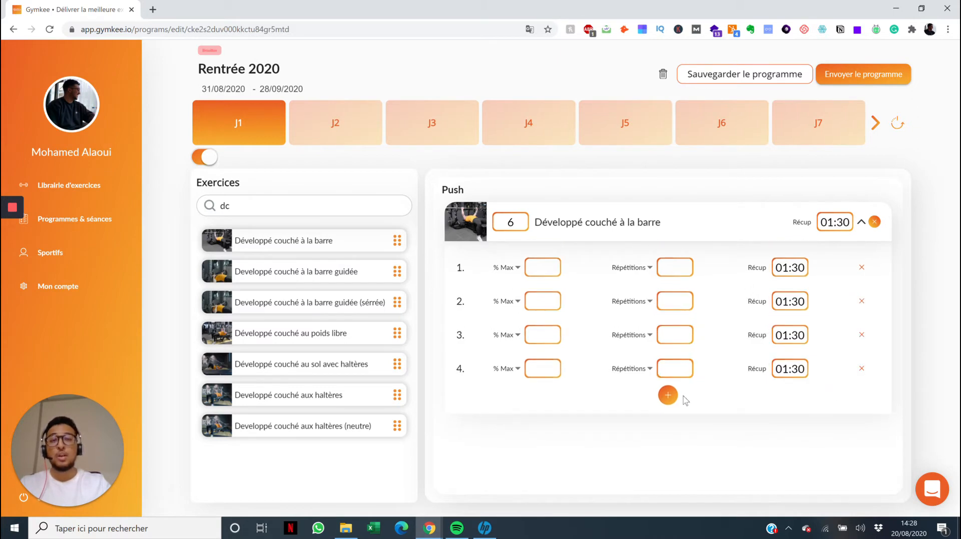
{"action": "left_click", "coordinate": [668, 396]}
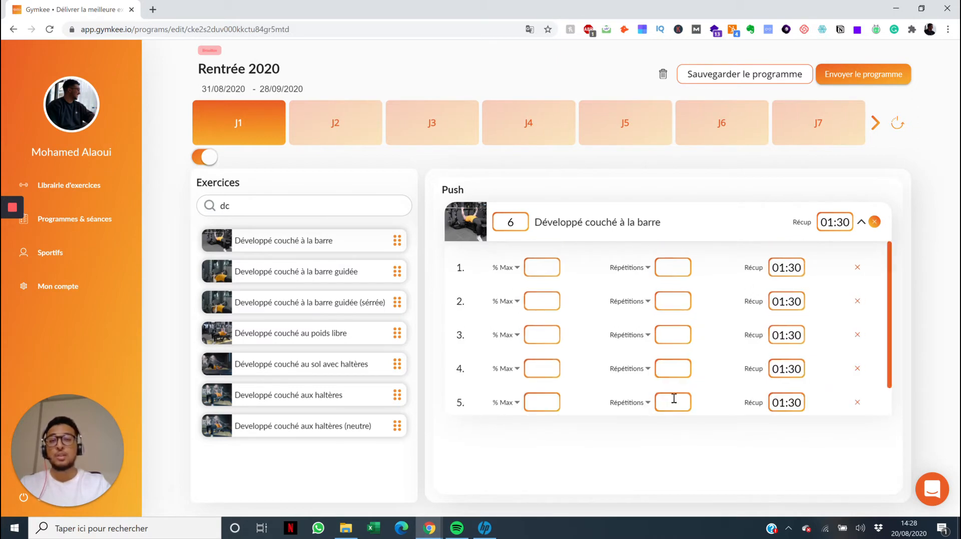
{"action": "left_click", "coordinate": [857, 402]}
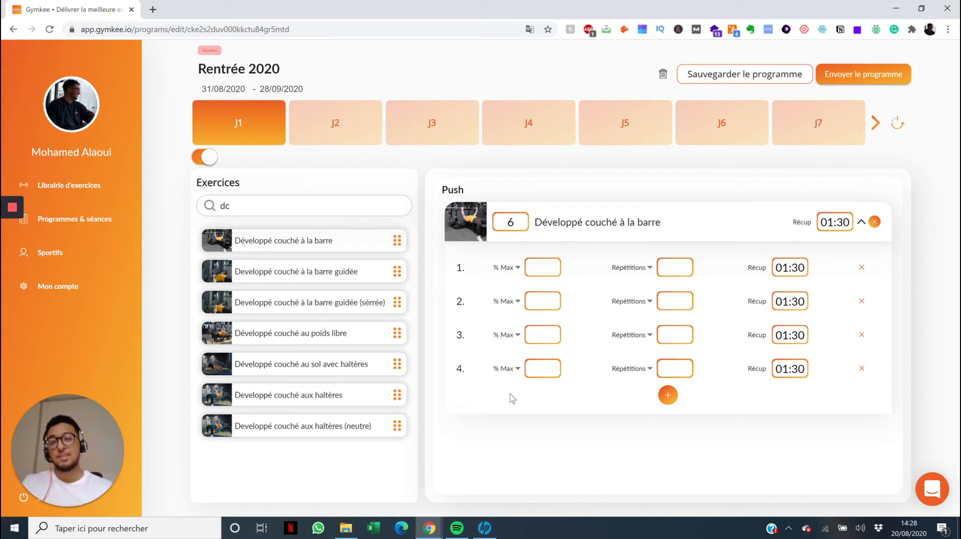
Review the first set's resistance and repetition measurement options, and view the custom Nb / Durée list without saving changes
{"action": "left_click", "coordinate": [507, 268]}
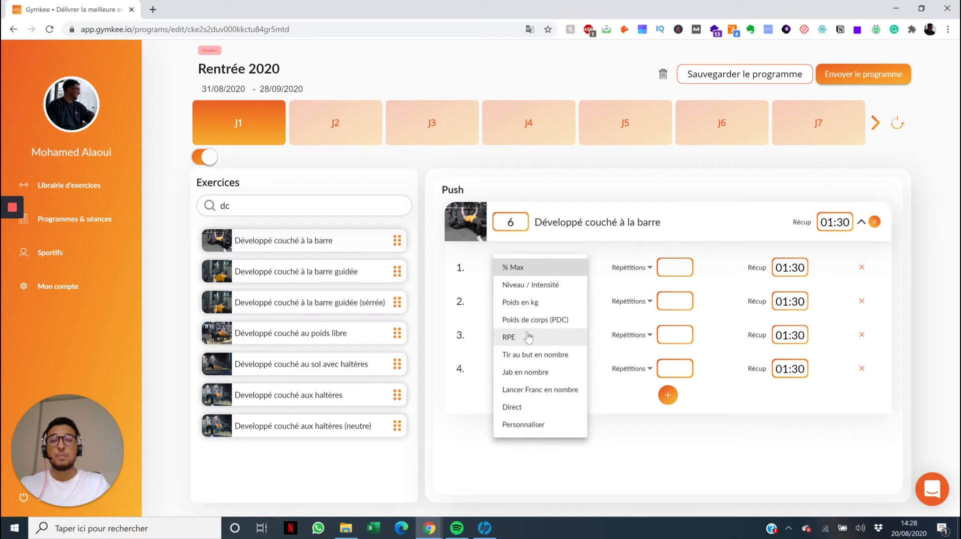
{"action": "left_click", "coordinate": [623, 271]}
{"action": "left_click", "coordinate": [628, 273]}
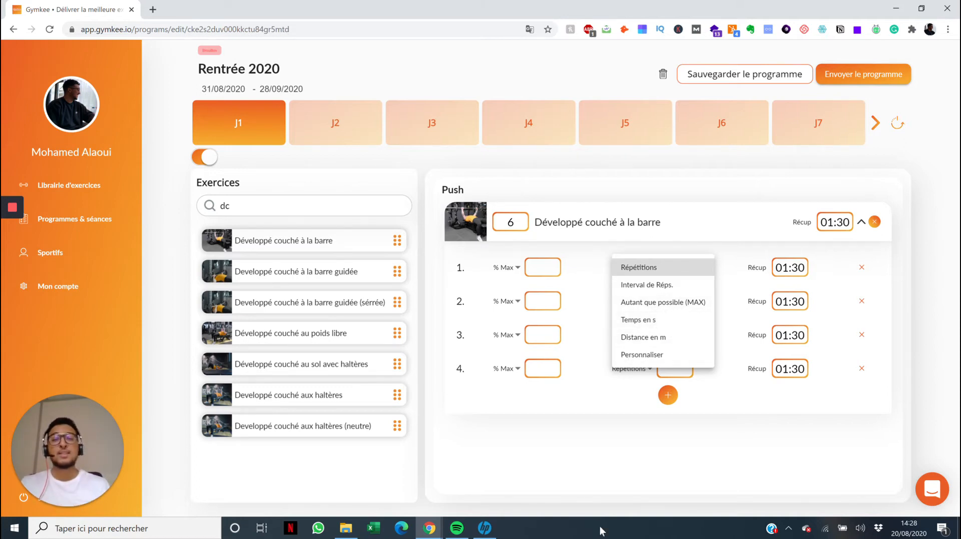
{"action": "left_click", "coordinate": [633, 357]}
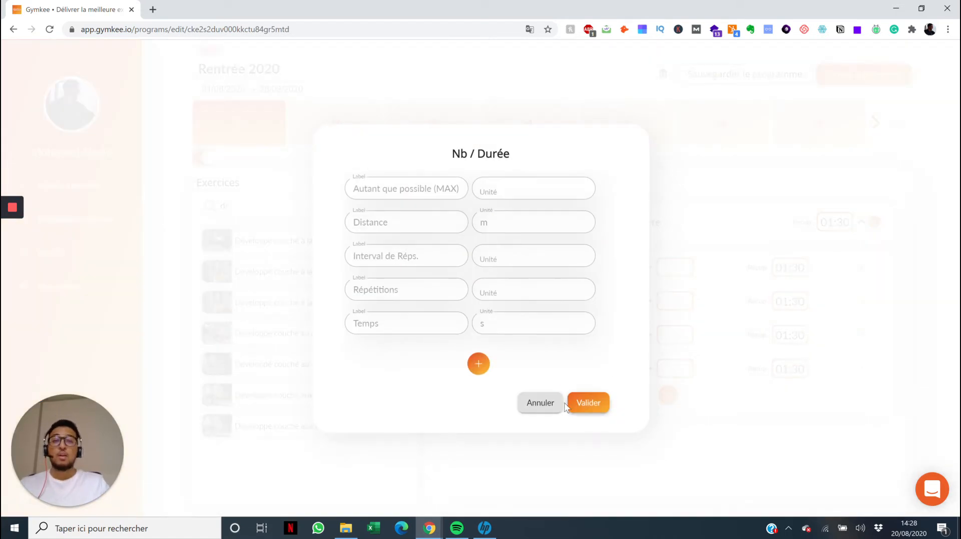
{"action": "left_click", "coordinate": [541, 403]}
View the custom Résistance measurement list without saving changes, and collapse Développé couché à la barre
{"action": "left_click", "coordinate": [503, 269]}
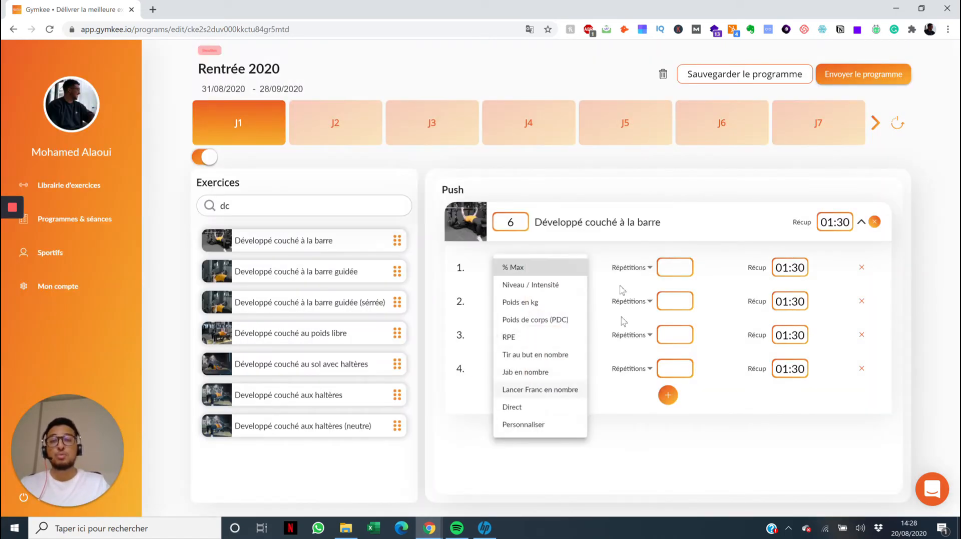
{"action": "left_click", "coordinate": [532, 426]}
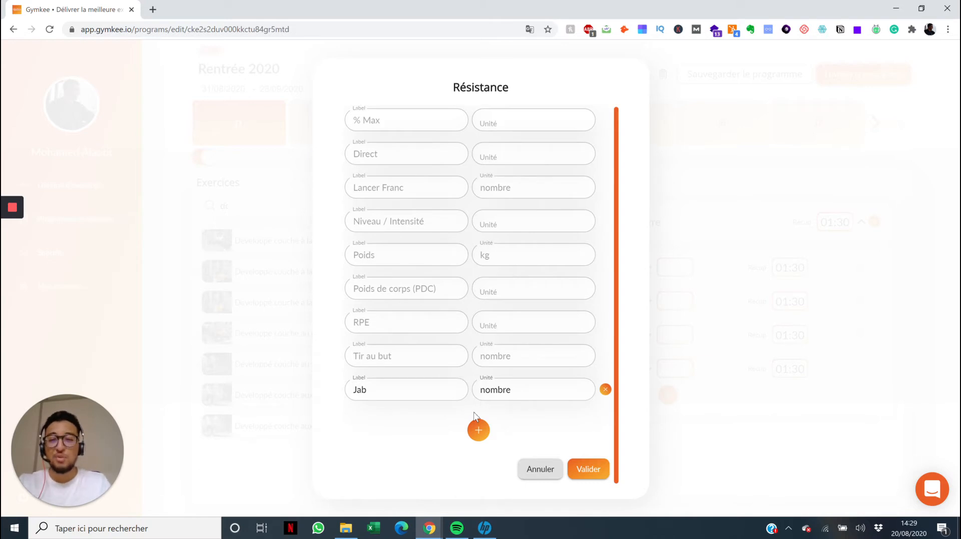
{"action": "left_click", "coordinate": [540, 469]}
{"action": "left_click", "coordinate": [607, 223]}
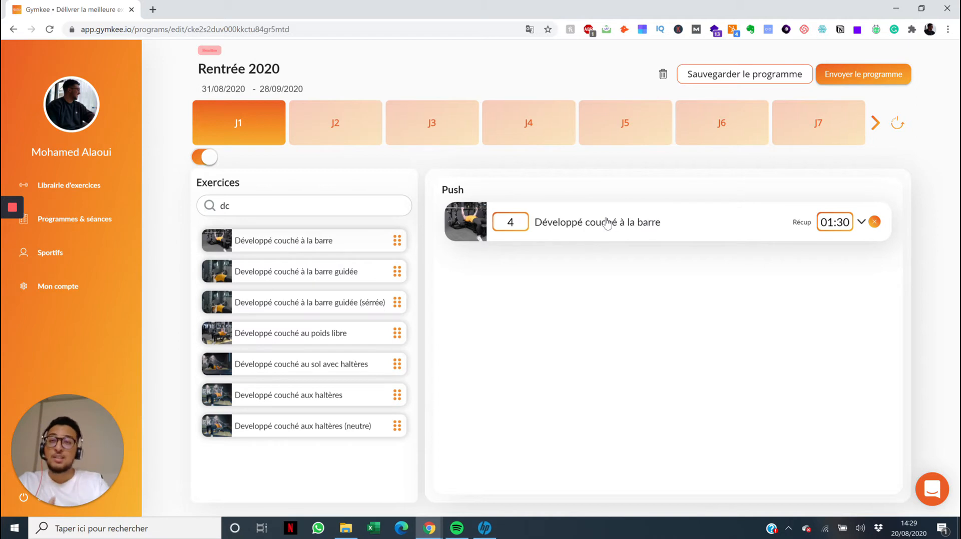
Search the exercises for "dips", combine Dips with Développé couché à la barre into a superset, and check its contents
{"action": "left_click", "coordinate": [314, 199]}
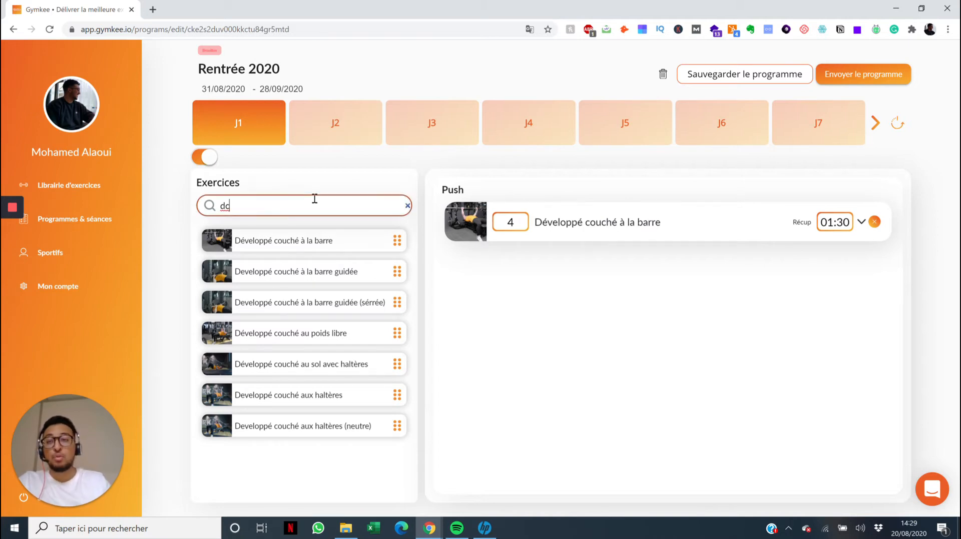
{"action": "key", "text": "BackSpace"}
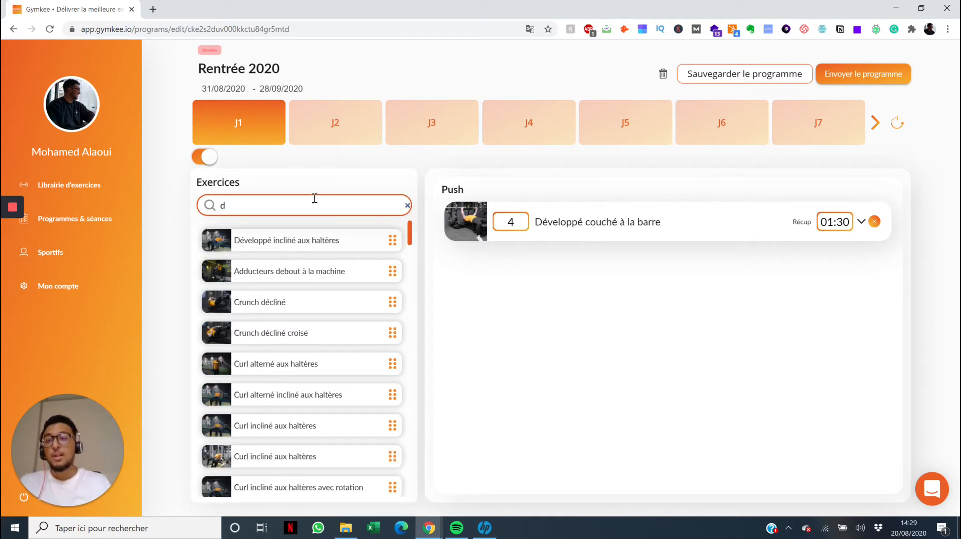
{"action": "key", "text": "BackSpace"}
{"action": "type", "text": "dips"}
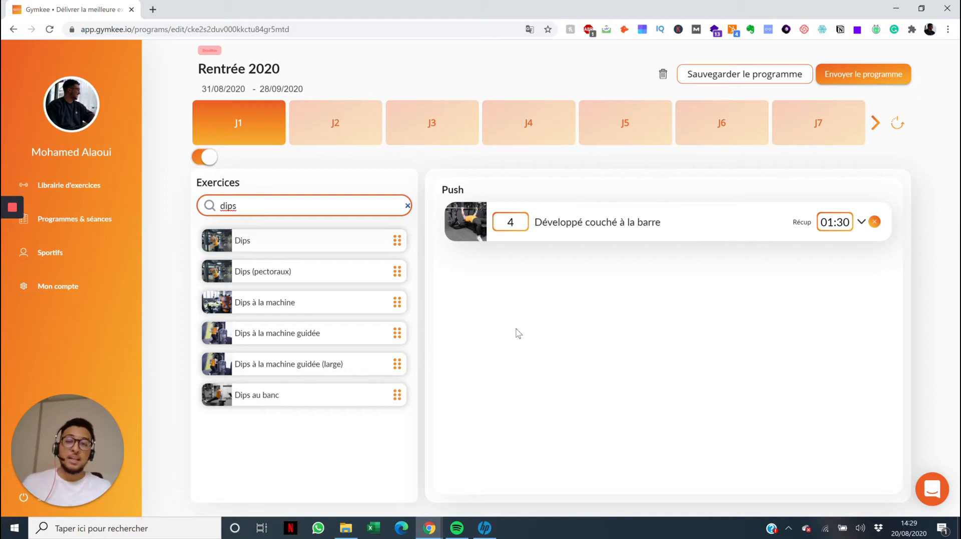
{"action": "left_click_drag", "start_coordinate": [320, 242], "coordinate": [590, 221]}
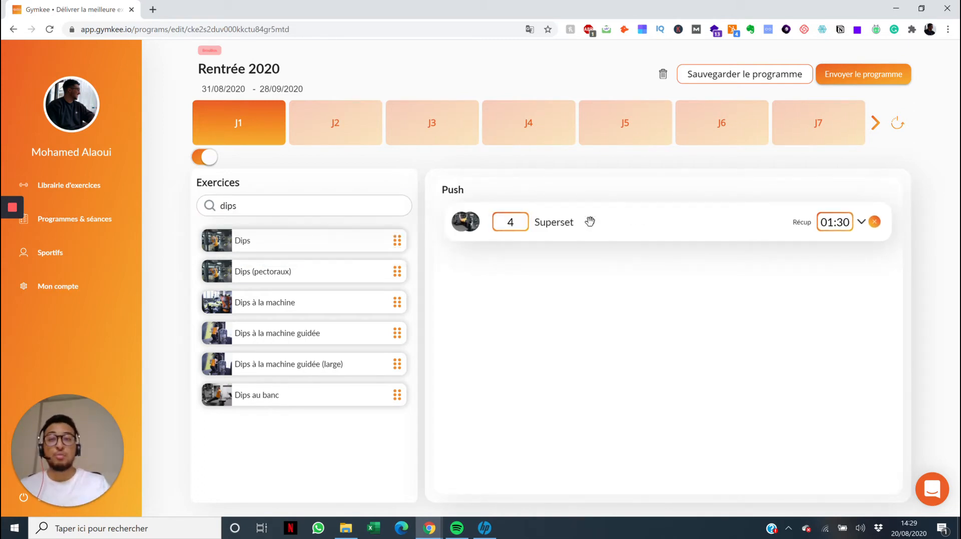
{"action": "left_click", "coordinate": [572, 227]}
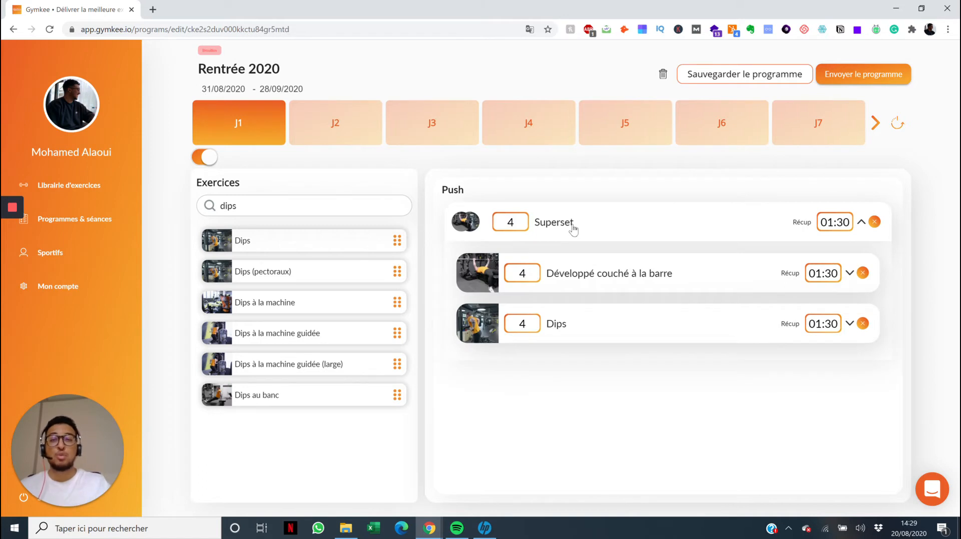
{"action": "left_click", "coordinate": [572, 227]}
Add Dips as a separate exercise below the superset and remove it
{"action": "left_click_drag", "start_coordinate": [330, 233], "coordinate": [547, 297]}
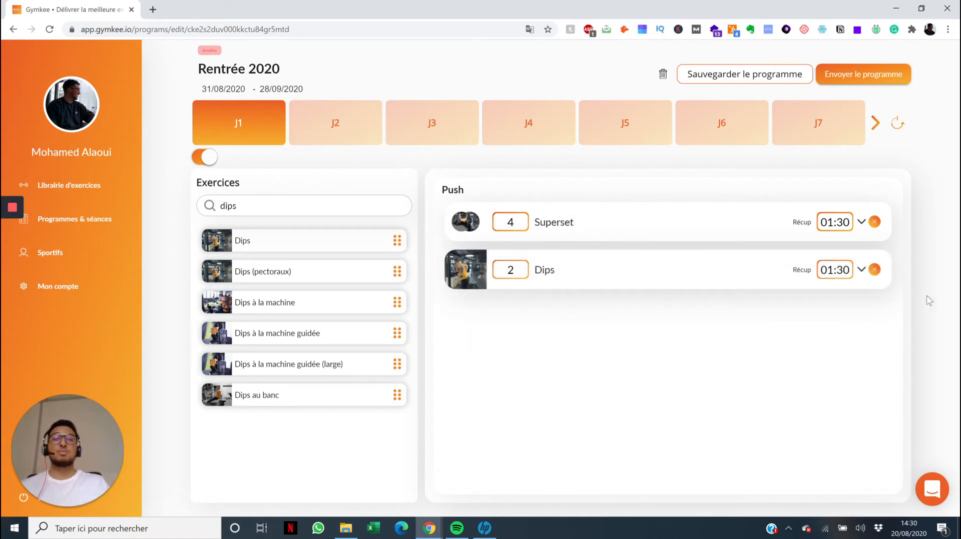
{"action": "left_click", "coordinate": [875, 270]}
Examine the superset's exercises and the Dips set details, and set the superset's number of sets to 6
{"action": "left_click", "coordinate": [602, 235]}
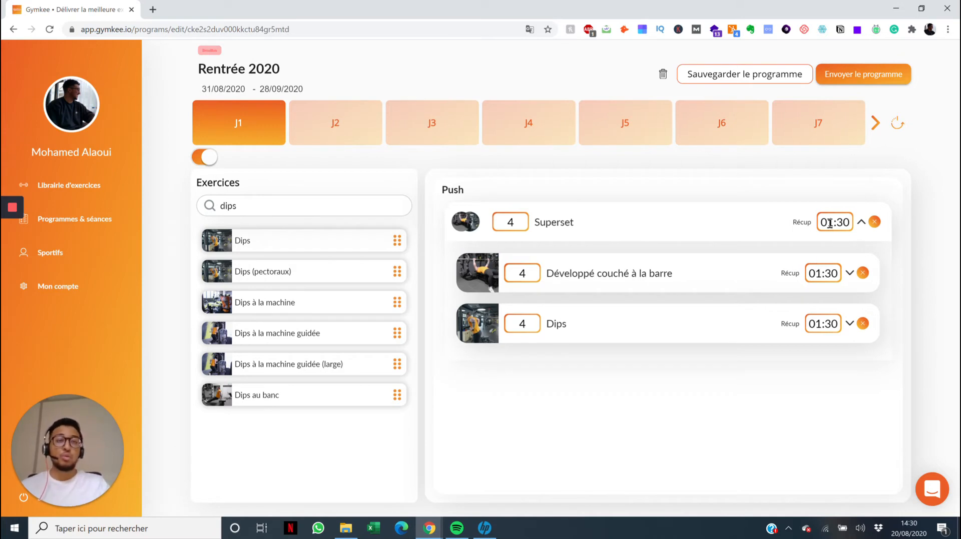
{"action": "left_click", "coordinate": [672, 334]}
{"action": "scroll", "coordinate": [707, 367], "scroll_direction": "down", "scroll_amount": 2}
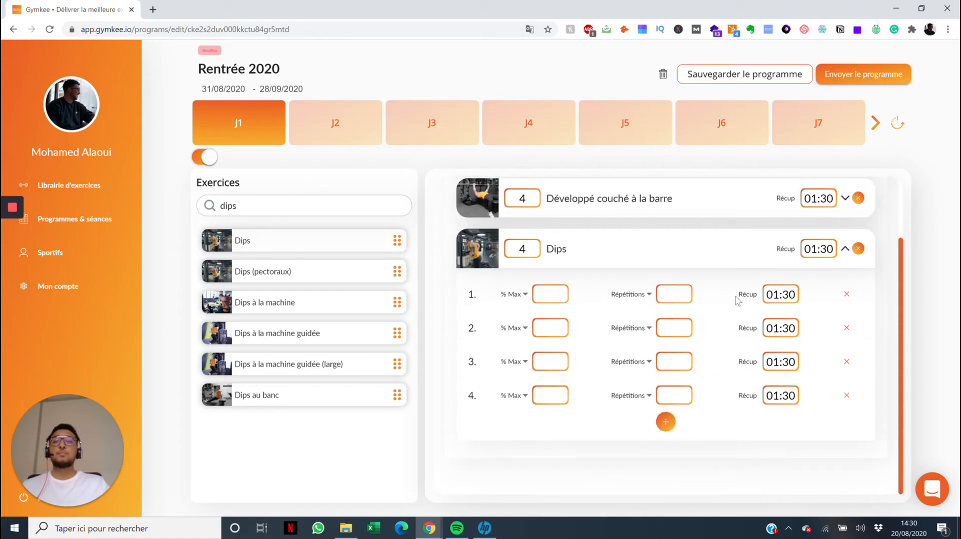
{"action": "scroll", "coordinate": [678, 326], "scroll_direction": "up", "scroll_amount": 2}
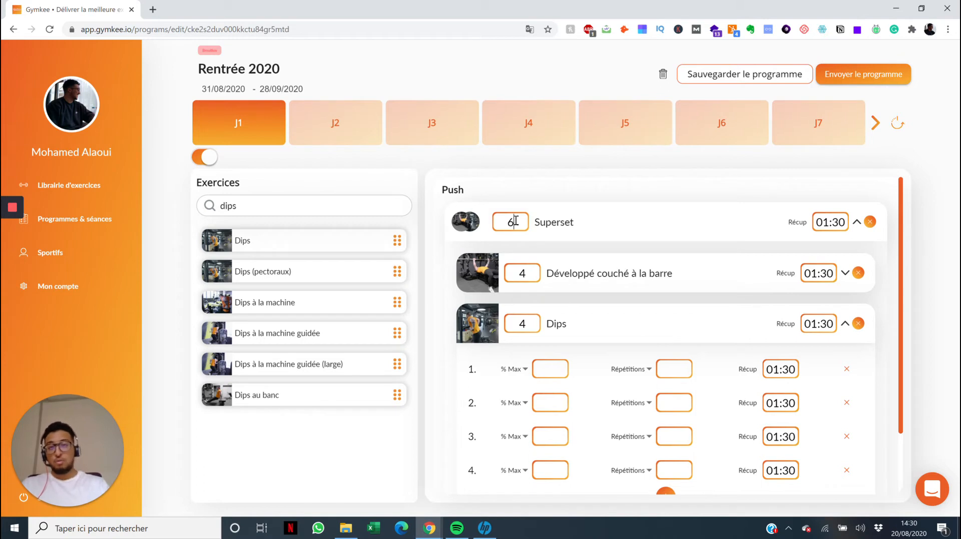
{"action": "left_click", "coordinate": [615, 221]}
{"action": "left_click", "coordinate": [614, 221]}
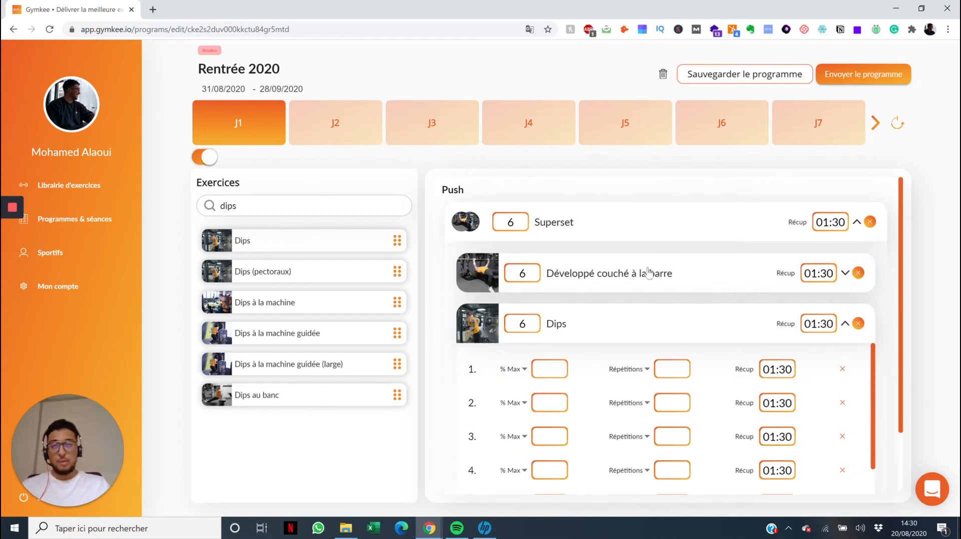
{"action": "left_click", "coordinate": [580, 232]}
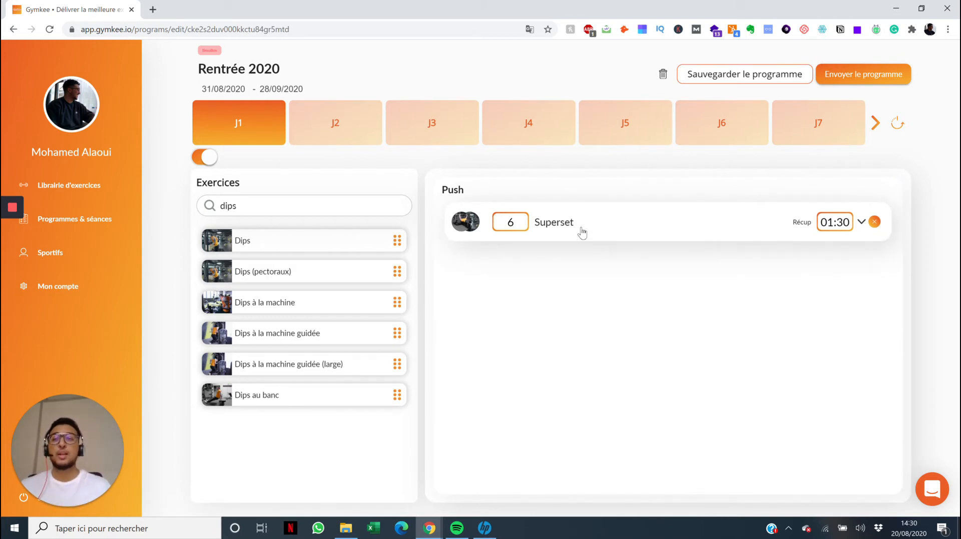
{"action": "left_click", "coordinate": [581, 232]}
Search the exercises for "epaules", add Développé Arnold to the session below the superset, and collapse the superset
{"action": "left_click", "coordinate": [311, 208]}
{"action": "key", "text": "BackSpace"}
{"action": "key", "text": "BackSpace"}
{"action": "key", "text": "BackSpace"}
{"action": "key", "text": "BackSpace"}
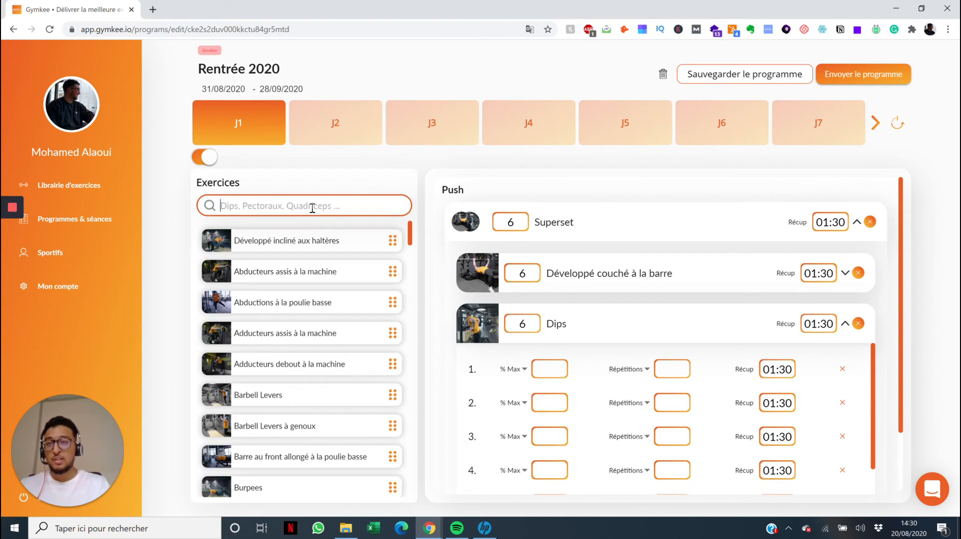
{"action": "type", "text": "Epaules"}
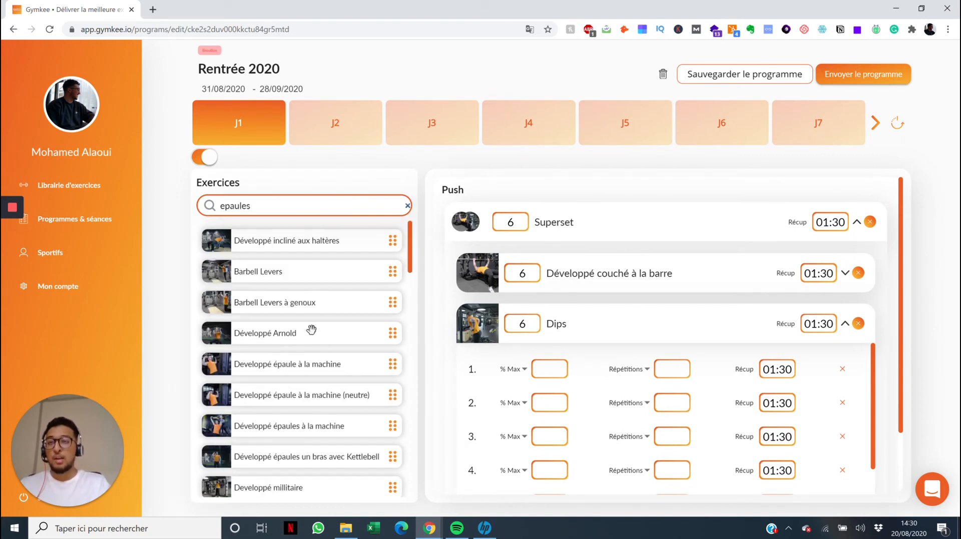
{"action": "left_click", "coordinate": [580, 227]}
{"action": "scroll", "coordinate": [285, 342], "scroll_direction": "down", "scroll_amount": 3}
{"action": "scroll", "coordinate": [295, 292], "scroll_direction": "up", "scroll_amount": 1}
{"action": "left_click_drag", "start_coordinate": [263, 256], "coordinate": [572, 243]}
{"action": "left_click", "coordinate": [574, 221]}
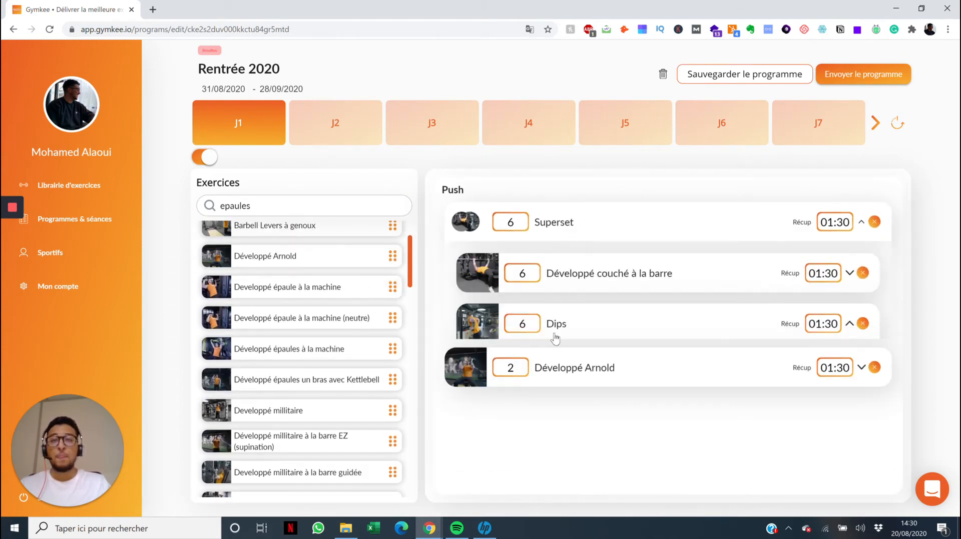
{"action": "left_click", "coordinate": [553, 222]}
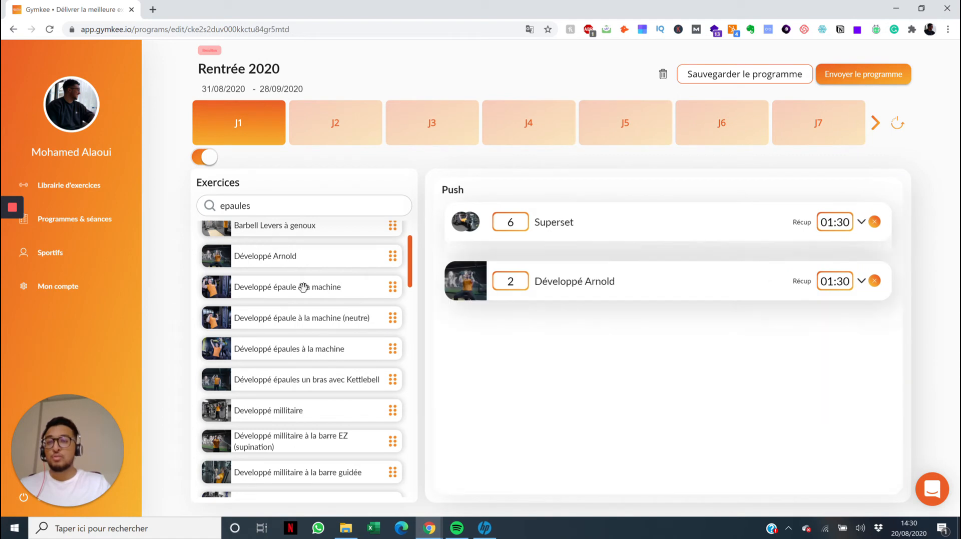
Search the exercises for "triceps" and add Extension triceps à la machine below Développé Arnold
{"action": "double_click", "coordinate": [238, 206]}
{"action": "type", "text": "dips"}
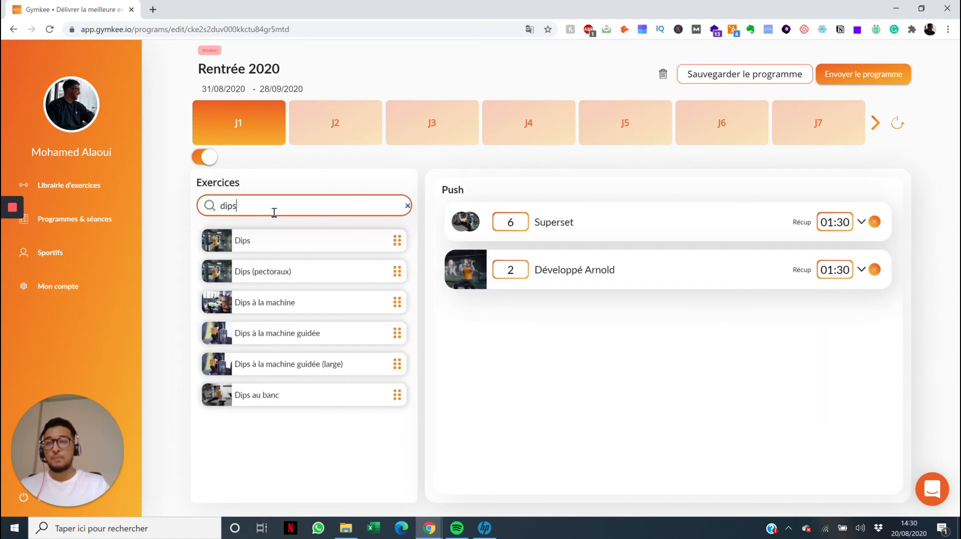
{"action": "key", "text": "BackSpace"}
{"action": "key", "text": "BackSpace"}
{"action": "type", "text": "triceps"}
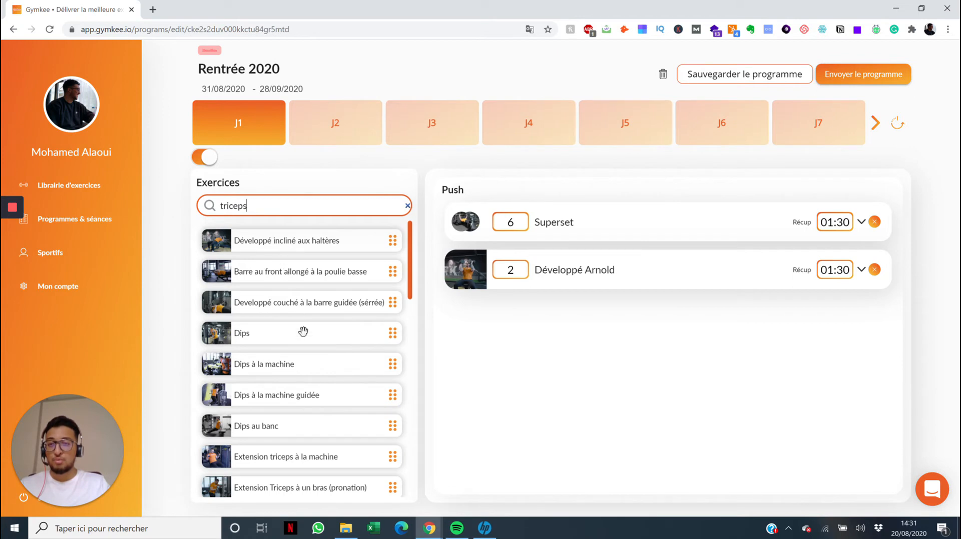
{"action": "scroll", "coordinate": [303, 332], "scroll_direction": "down", "scroll_amount": 4}
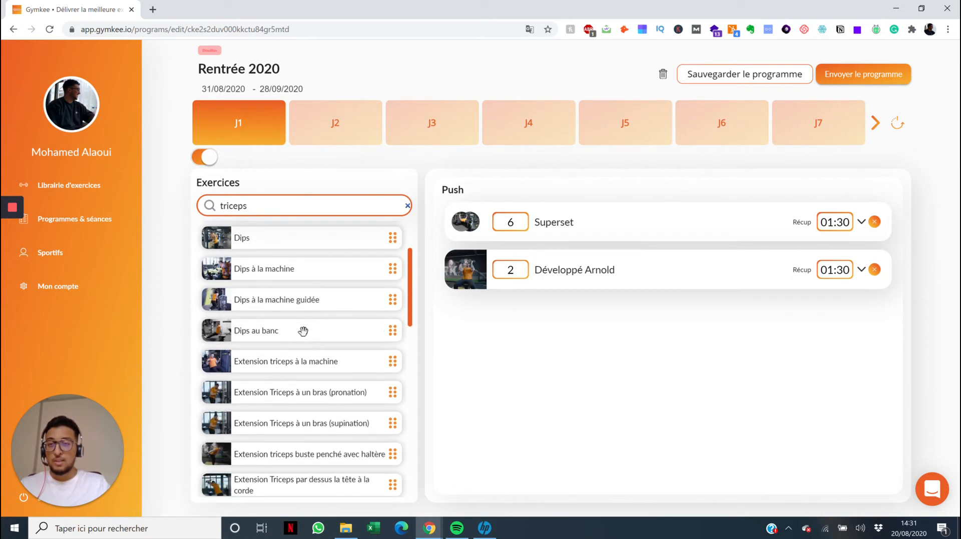
{"action": "left_click_drag", "start_coordinate": [297, 256], "coordinate": [575, 387]}
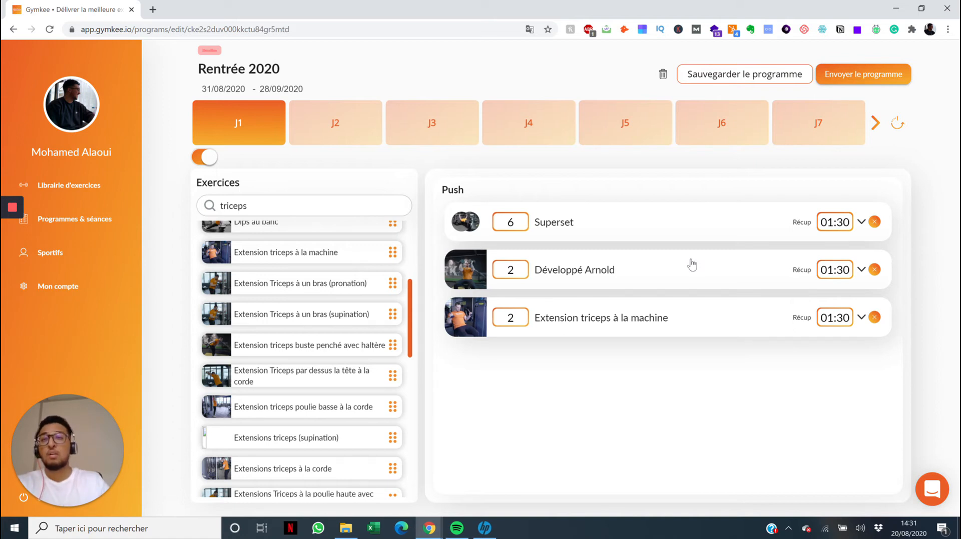
Add Extension Triceps à un bras (pronation), Extension Triceps par dessus la tête à la corde and Extension Triceps à un bras (supination) to J2
{"action": "left_click", "coordinate": [328, 143]}
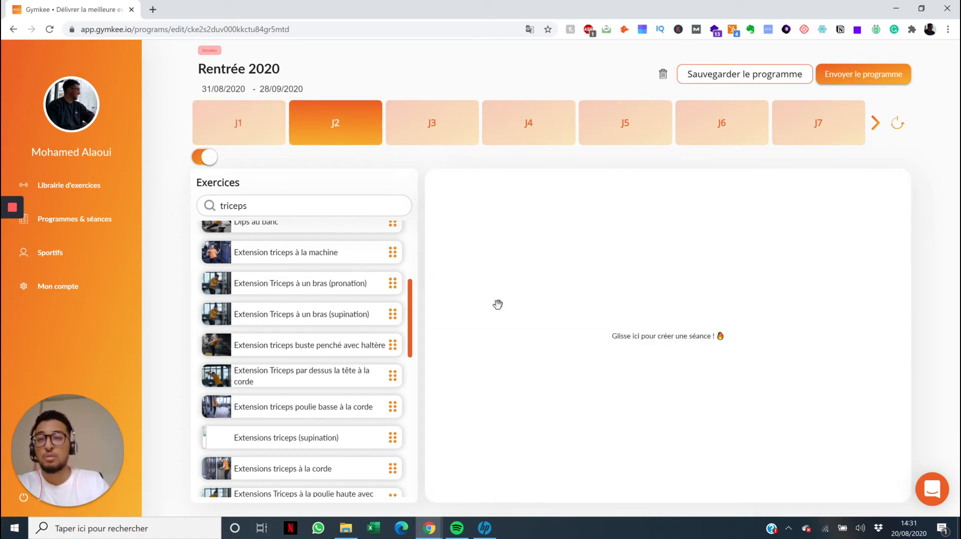
{"action": "left_click_drag", "start_coordinate": [498, 304], "coordinate": [497, 304]}
{"action": "left_click_drag", "start_coordinate": [270, 369], "coordinate": [519, 379]}
{"action": "left_click_drag", "start_coordinate": [350, 305], "coordinate": [611, 423]}
Search the exercises for "ischios" and add Leg Press position haute, Soulevé de terre and Soulevé de terre Sumo to J3
{"action": "left_click", "coordinate": [436, 129]}
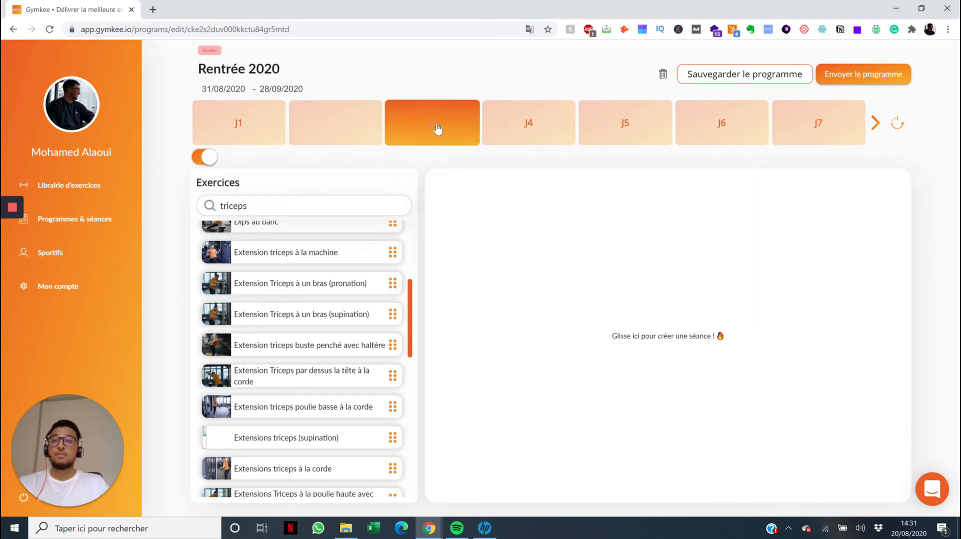
{"action": "triple_click", "coordinate": [293, 202]}
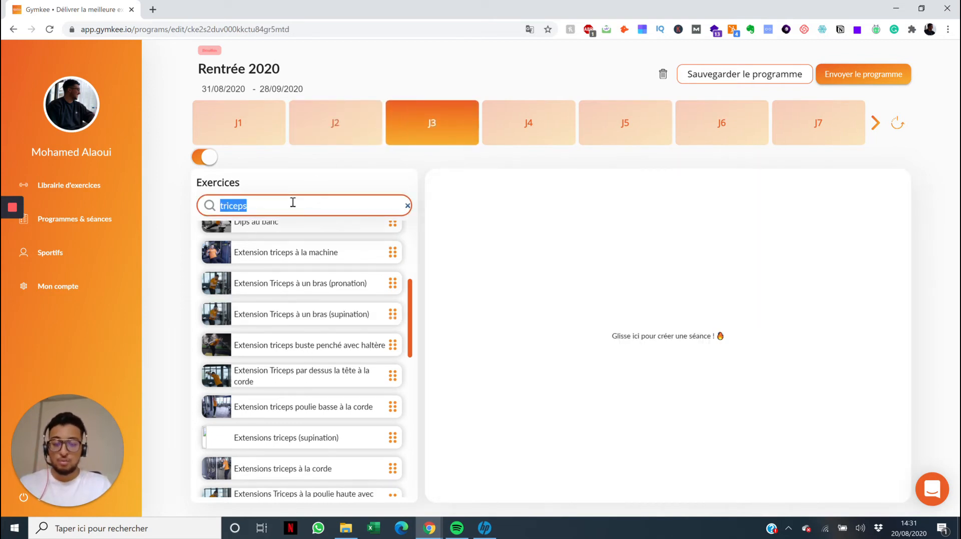
{"action": "type", "text": "ischios"}
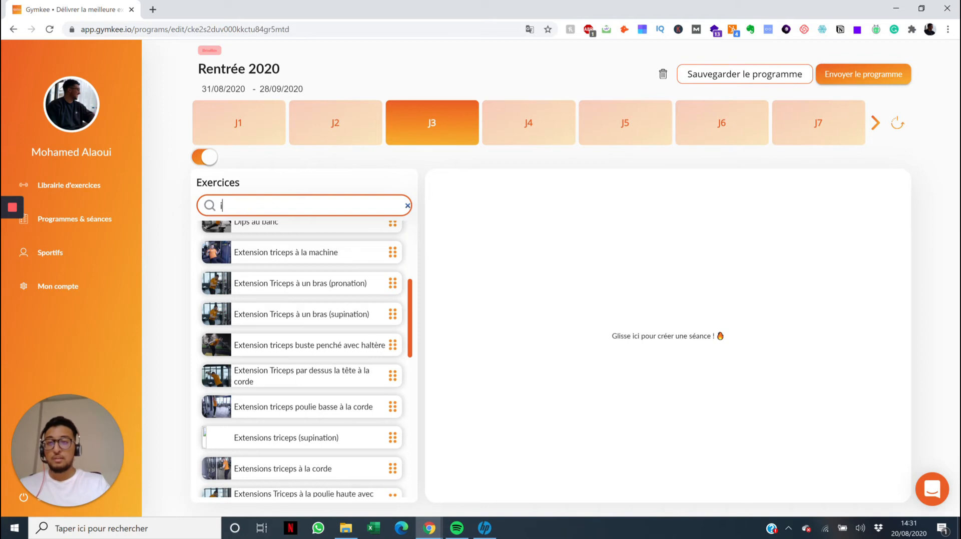
{"action": "left_click_drag", "start_coordinate": [320, 250], "coordinate": [465, 380]}
{"action": "left_click_drag", "start_coordinate": [303, 470], "coordinate": [631, 373]}
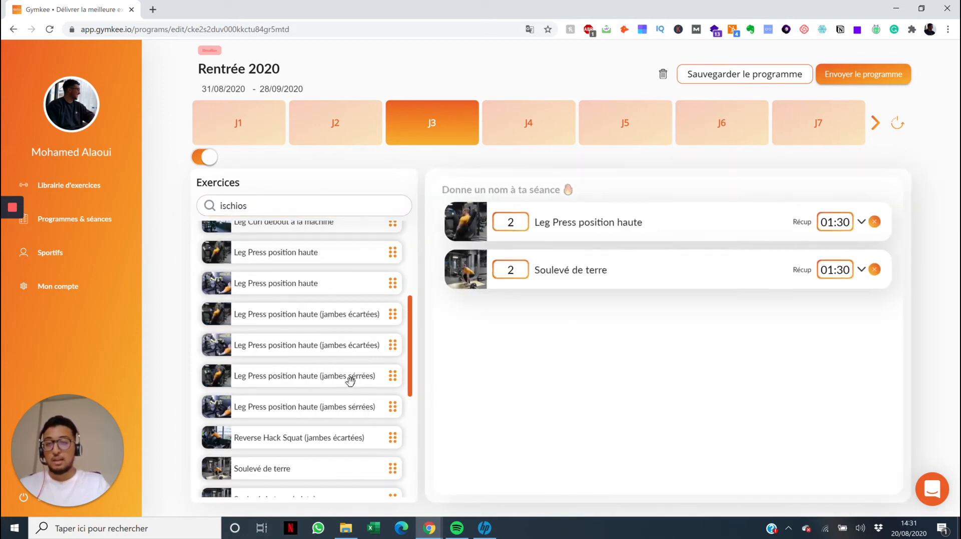
{"action": "scroll", "coordinate": [332, 402], "scroll_direction": "down", "scroll_amount": 5}
{"action": "left_click_drag", "start_coordinate": [285, 479], "coordinate": [575, 410]}
Name the J2 session "Pull" and the J3 session "Leg"
{"action": "left_click", "coordinate": [318, 142]}
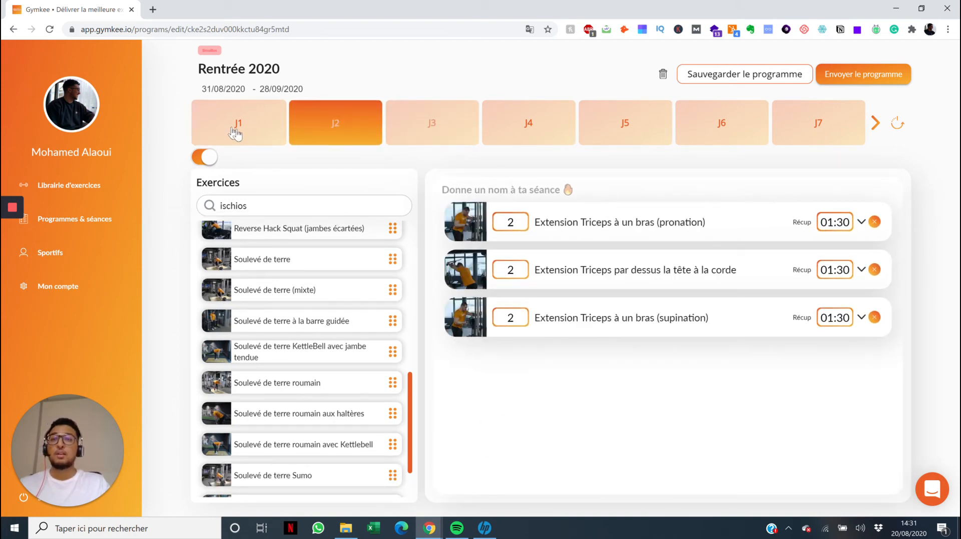
{"action": "left_click", "coordinate": [227, 131]}
{"action": "left_click", "coordinate": [330, 135]}
{"action": "left_click", "coordinate": [418, 141]}
{"action": "left_click", "coordinate": [256, 125]}
{"action": "left_click", "coordinate": [345, 123]}
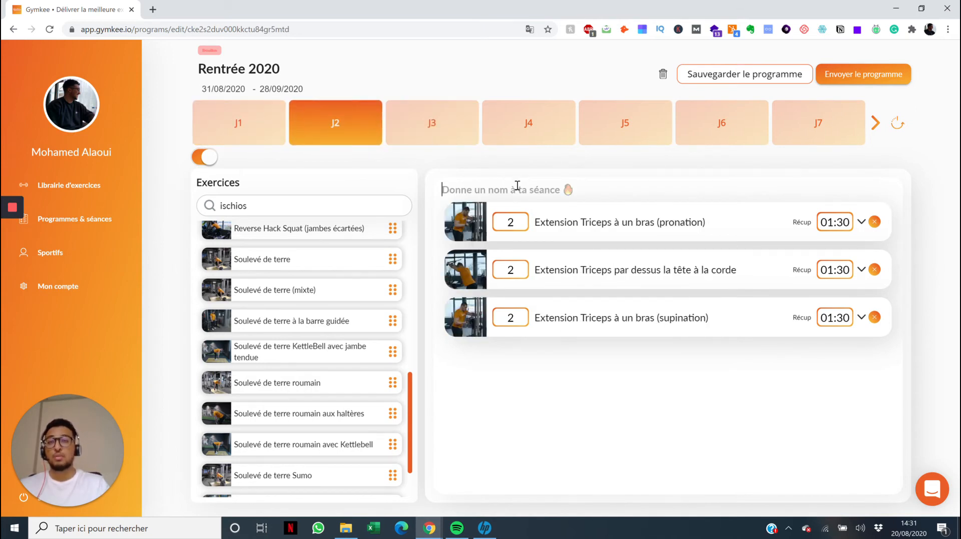
{"action": "type", "text": "Pull"}
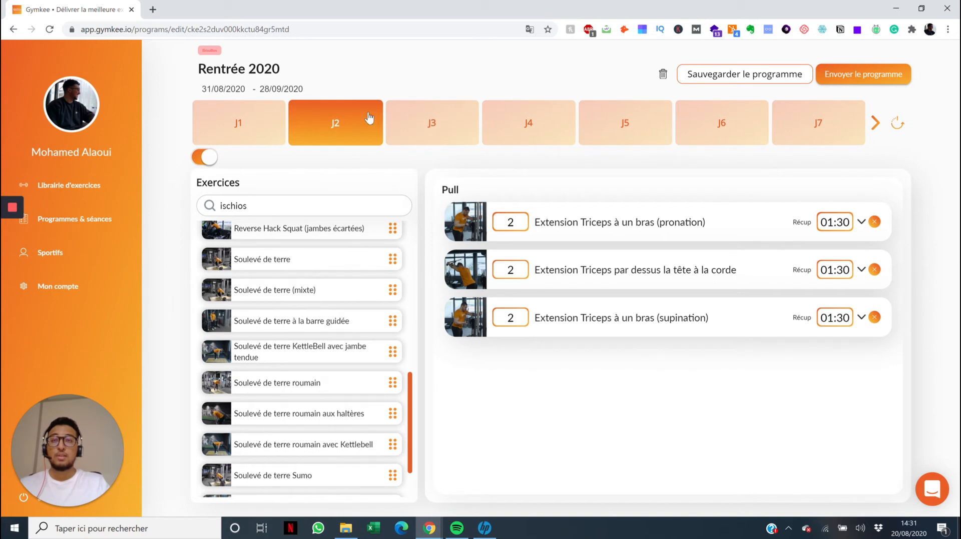
{"action": "left_click", "coordinate": [423, 128]}
{"action": "type", "text": "Leg"}
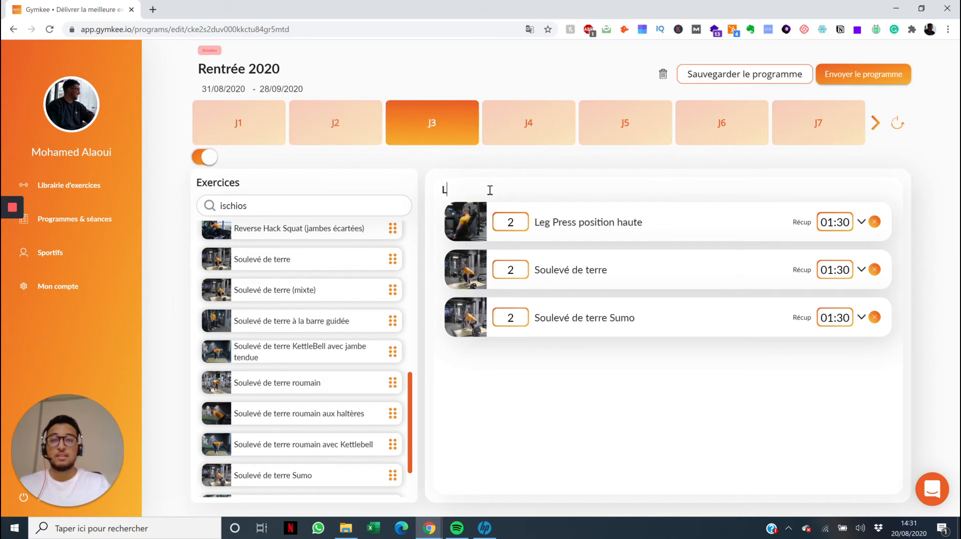
Review the J1, J2 and J3 sessions of the first week
{"action": "left_click", "coordinate": [341, 128]}
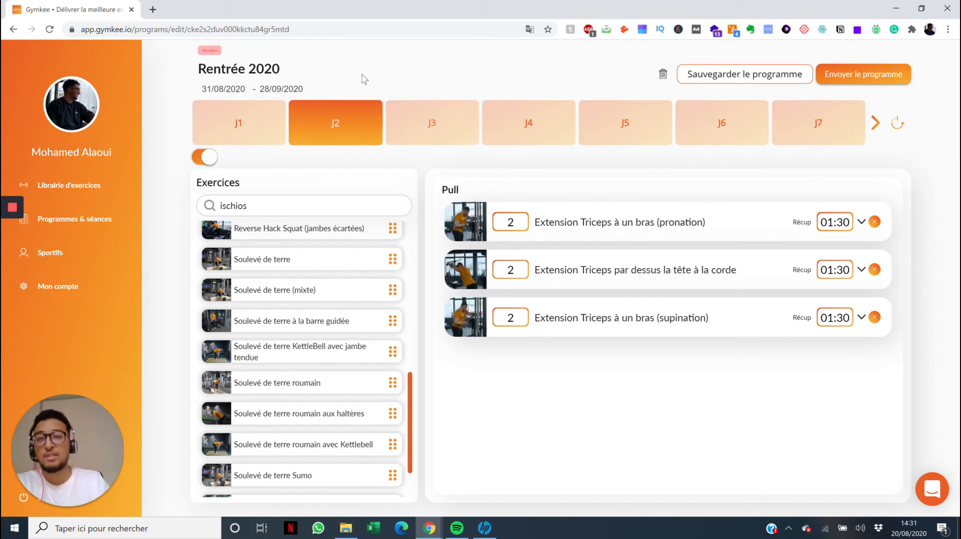
{"action": "left_click", "coordinate": [228, 121]}
{"action": "left_click", "coordinate": [343, 145]}
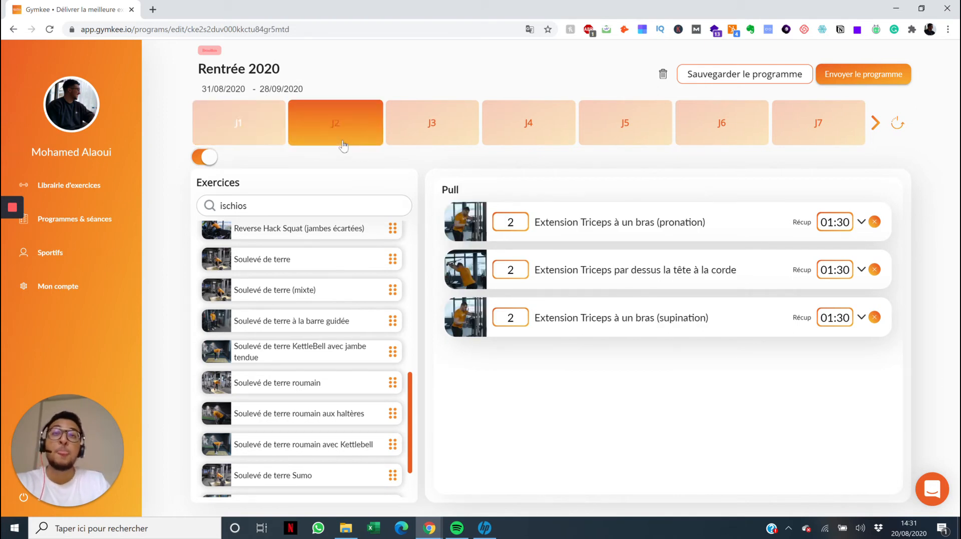
{"action": "left_click", "coordinate": [423, 134]}
{"action": "left_click", "coordinate": [258, 135]}
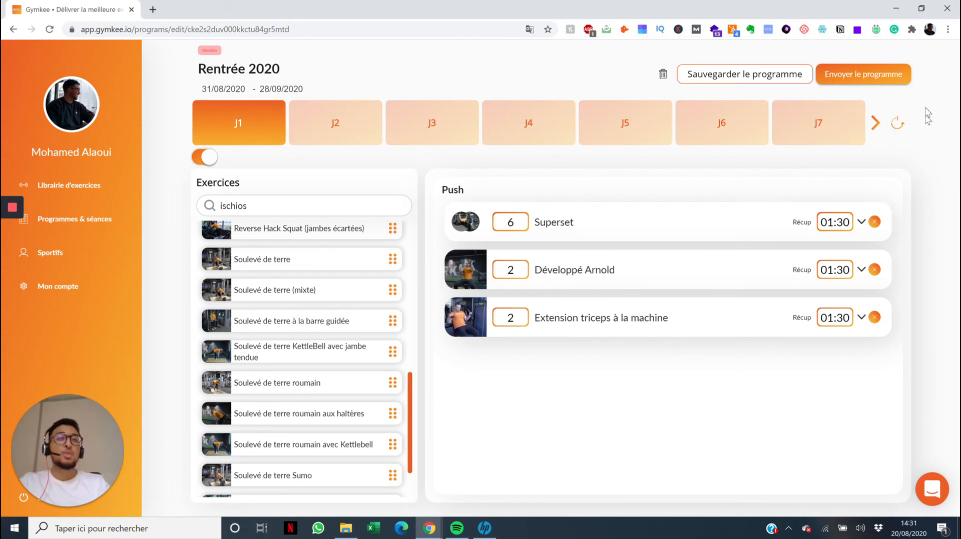
Repeat the first week's sessions with the "Toute les semaines" option
{"action": "left_click", "coordinate": [897, 127]}
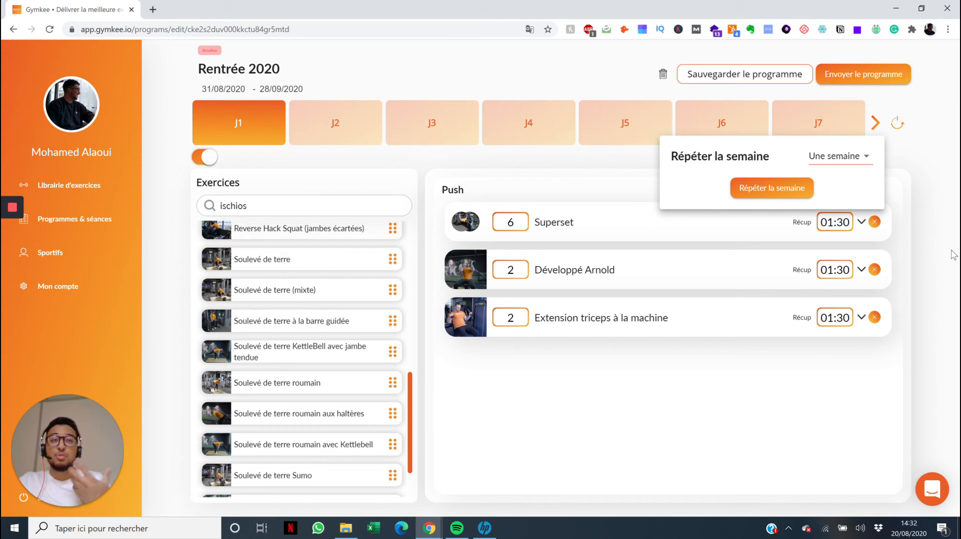
{"action": "left_click", "coordinate": [850, 157]}
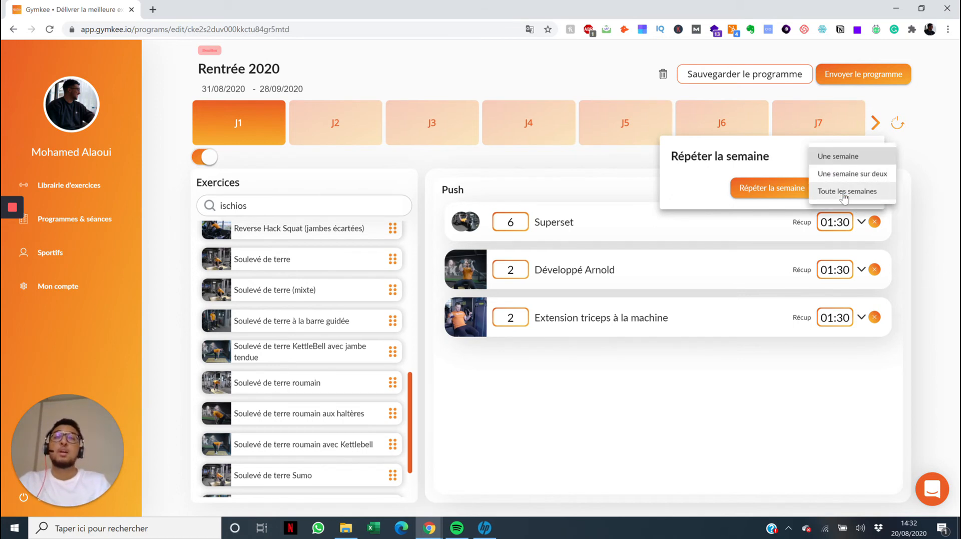
{"action": "left_click", "coordinate": [845, 195]}
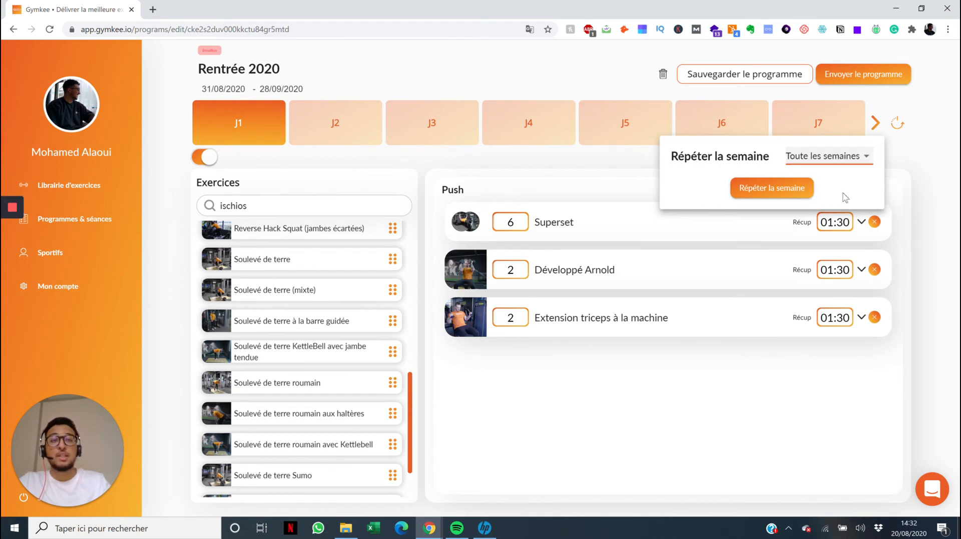
{"action": "left_click", "coordinate": [786, 190]}
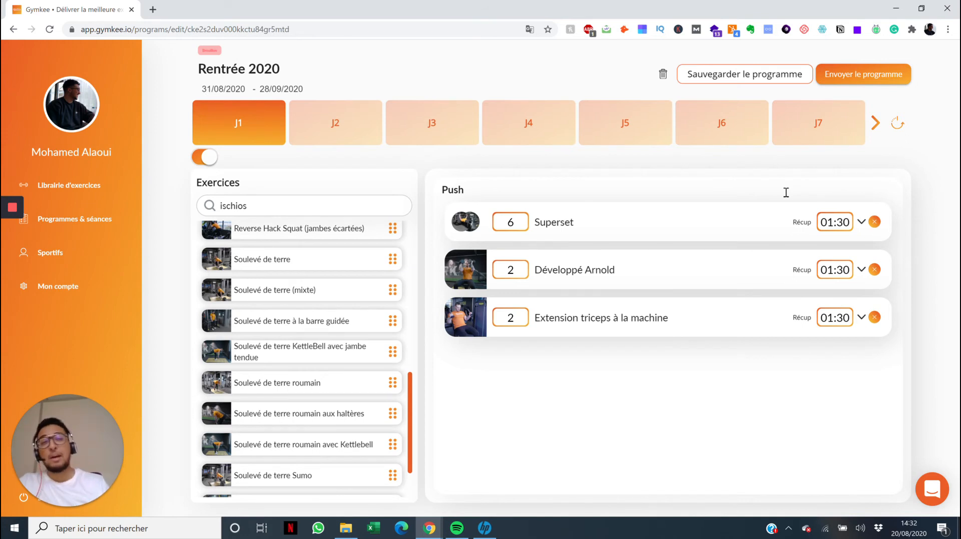
Check the repeated sessions on the first three days of the second, third and fourth weeks
{"action": "left_click", "coordinate": [876, 124]}
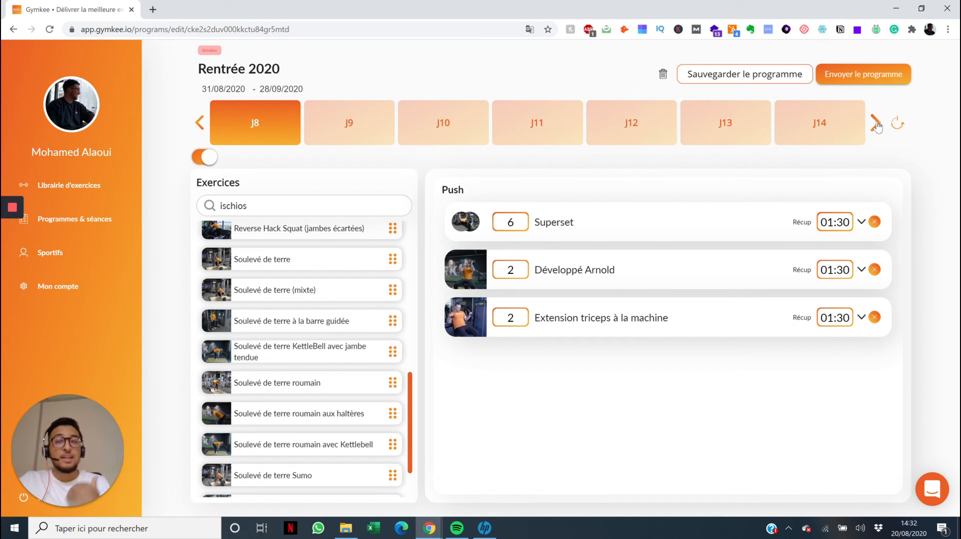
{"action": "left_click", "coordinate": [356, 115]}
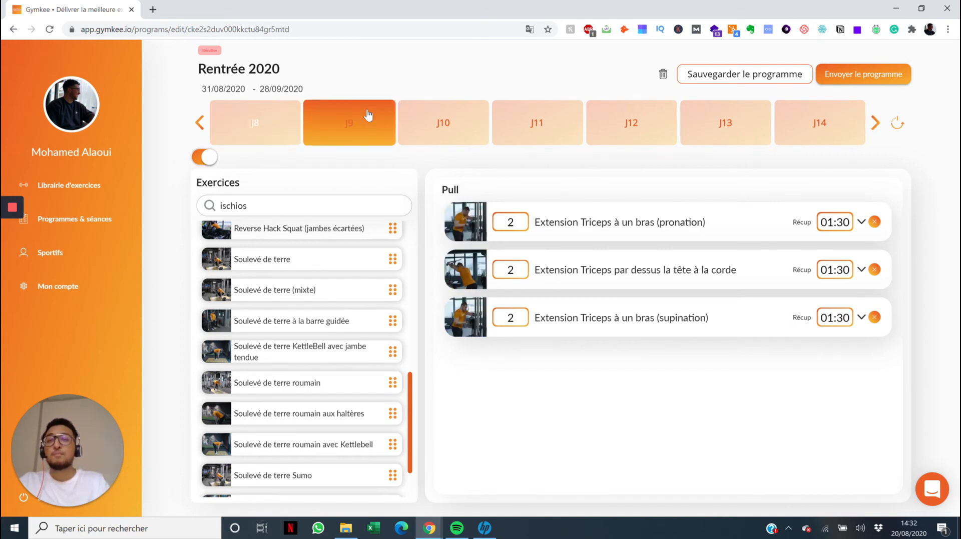
{"action": "left_click", "coordinate": [430, 121]}
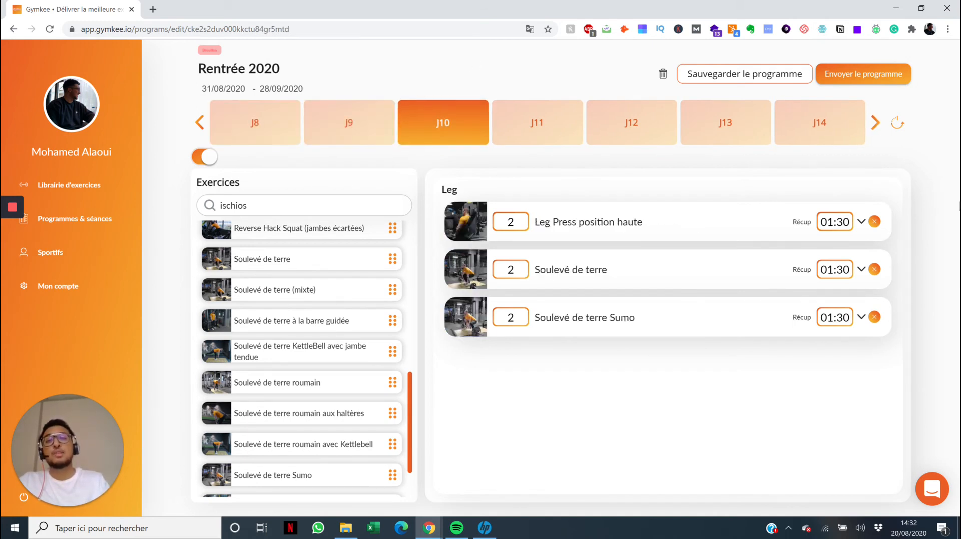
{"action": "left_click", "coordinate": [875, 122]}
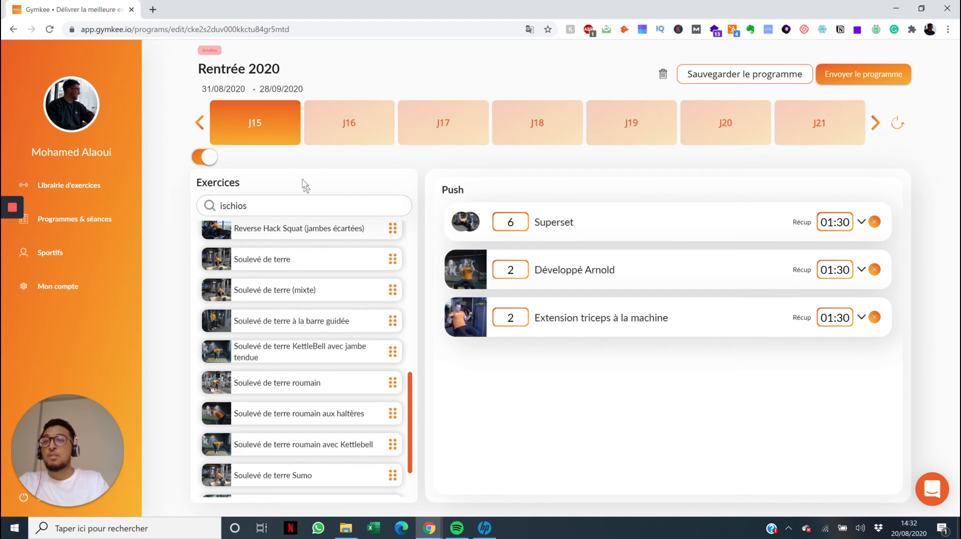
{"action": "left_click", "coordinate": [348, 125]}
{"action": "left_click", "coordinate": [444, 127]}
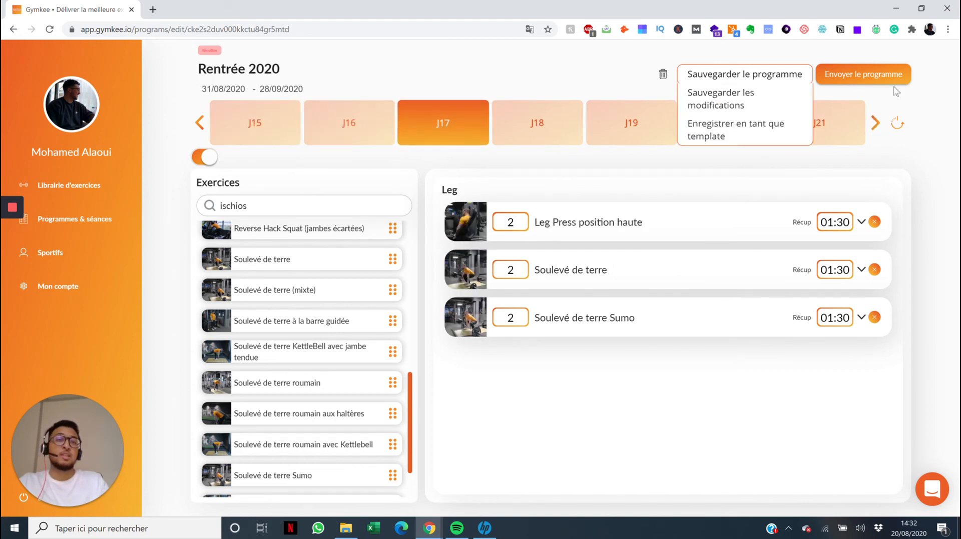
{"action": "left_click", "coordinate": [875, 123]}
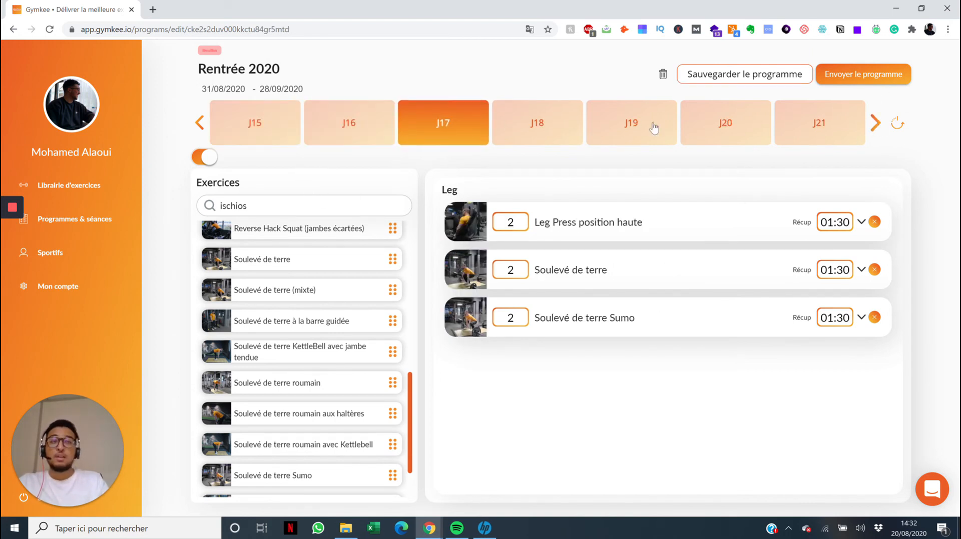
{"action": "left_click", "coordinate": [353, 136]}
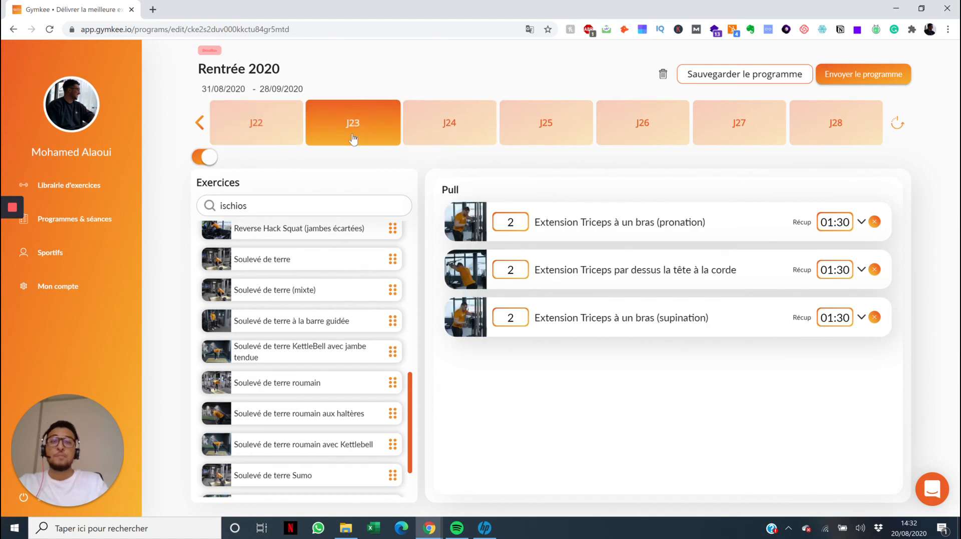
{"action": "left_click", "coordinate": [440, 133]}
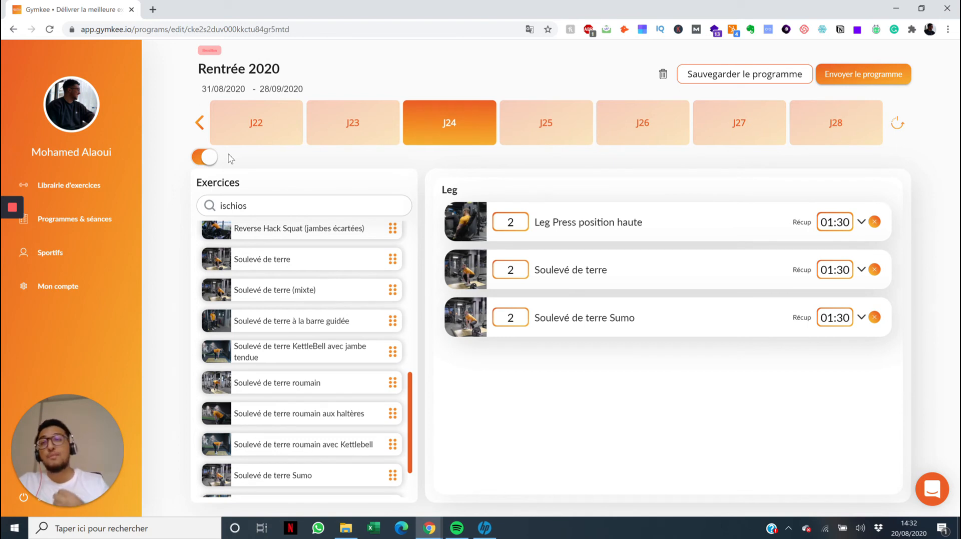
Return to the programme's first week and save the modifications
{"action": "left_click", "coordinate": [199, 125]}
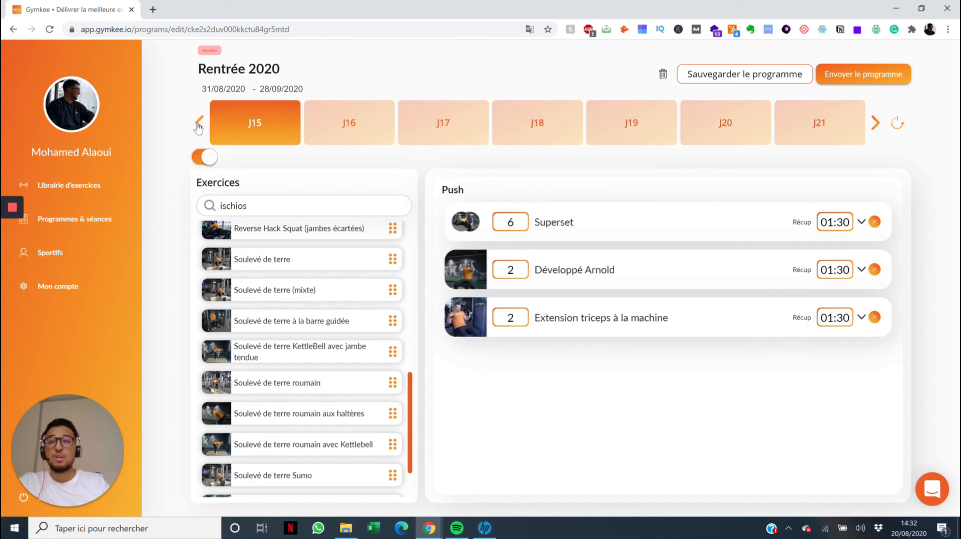
{"action": "left_click", "coordinate": [199, 124]}
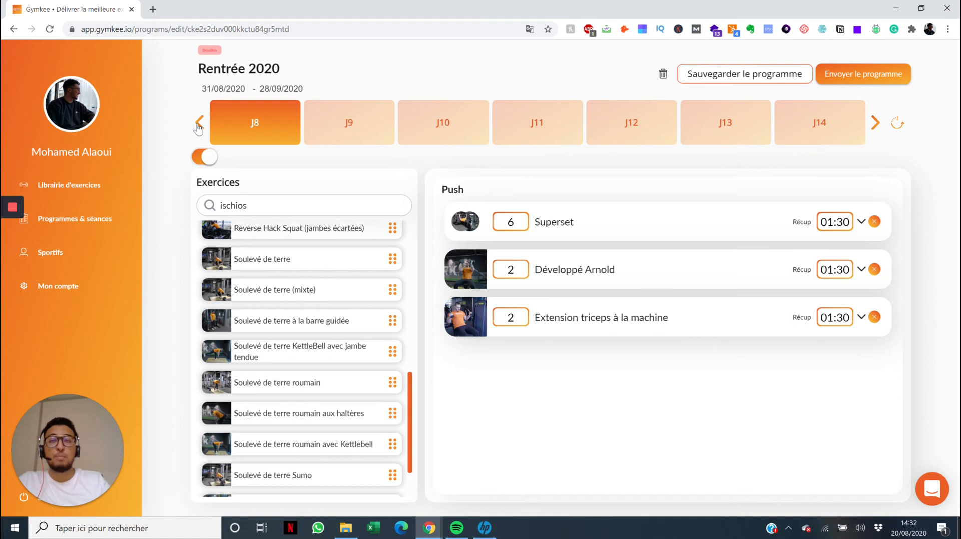
{"action": "left_click", "coordinate": [199, 124]}
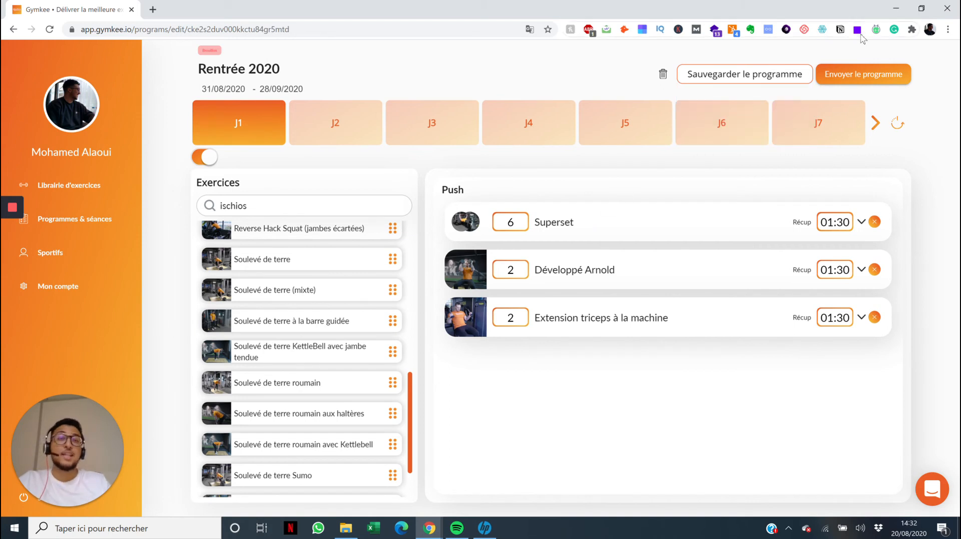
{"action": "left_click", "coordinate": [726, 104]}
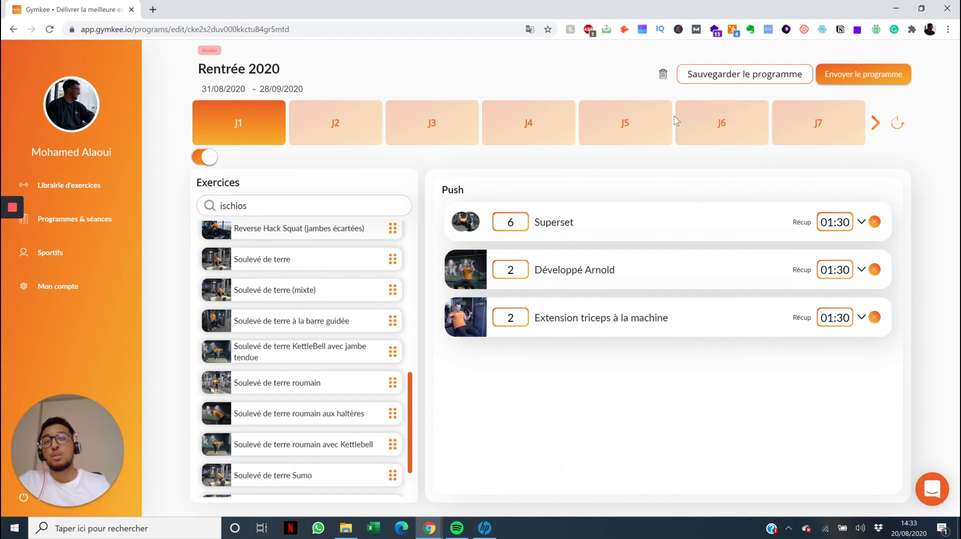
Select both athletes as recipients for sending the programme, and close the dialog without sending
{"action": "left_click", "coordinate": [856, 74]}
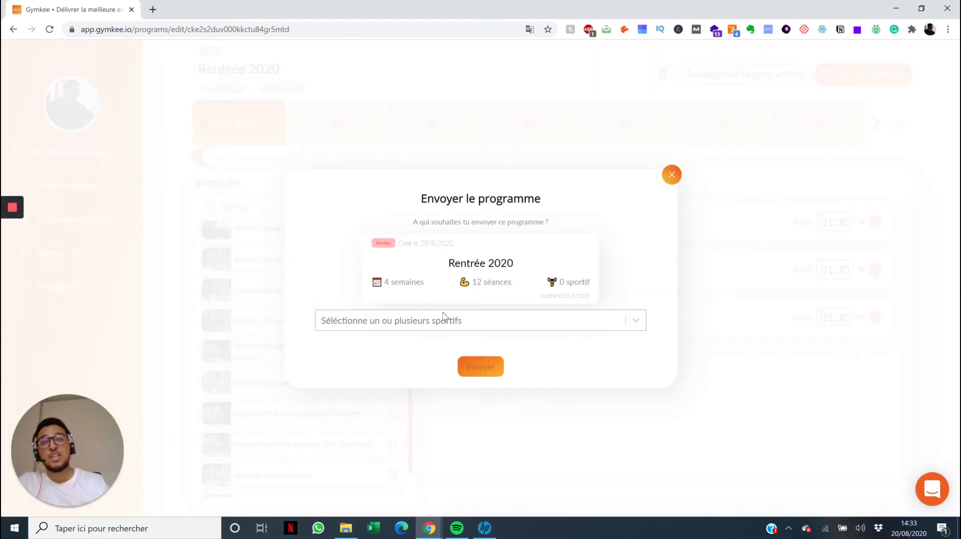
{"action": "left_click", "coordinate": [426, 323]}
{"action": "left_click", "coordinate": [404, 349]}
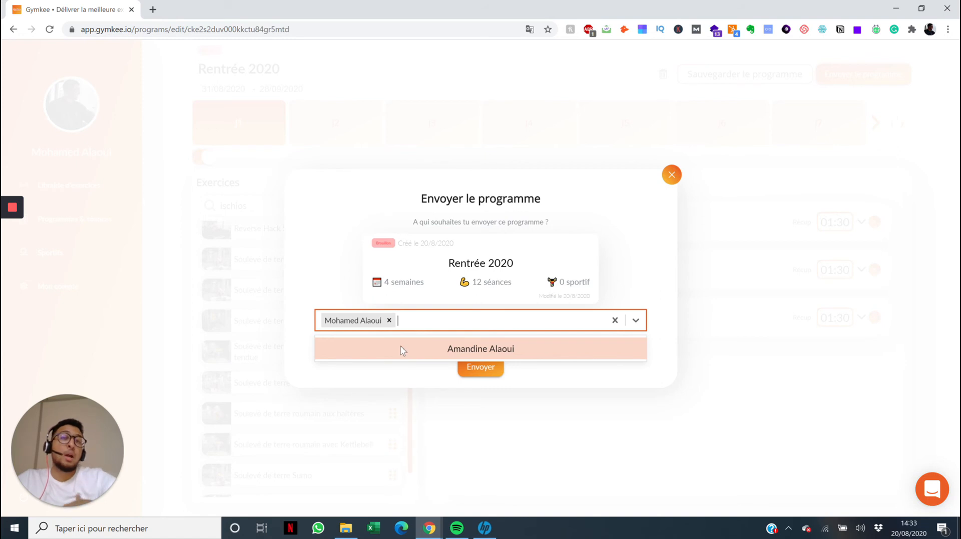
{"action": "left_click", "coordinate": [402, 349]}
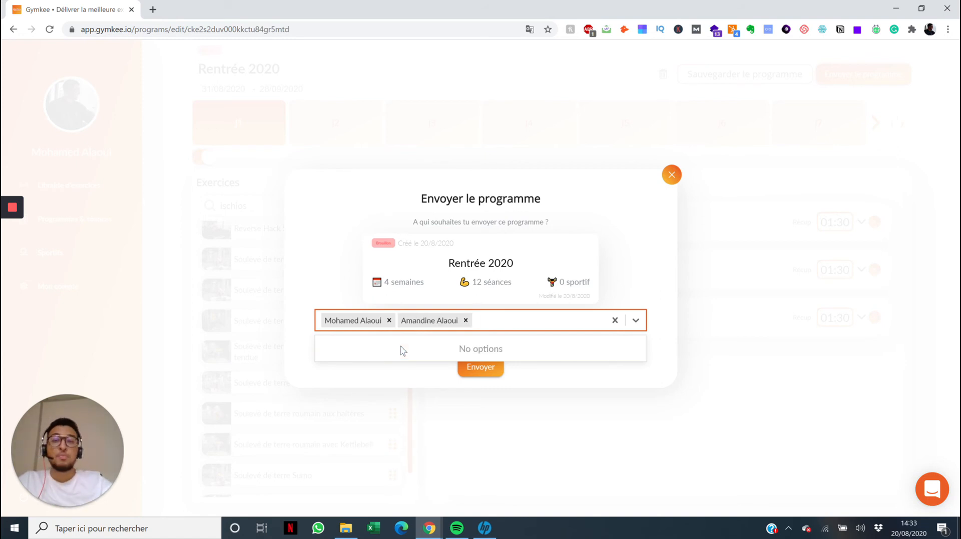
{"action": "left_click", "coordinate": [673, 178]}
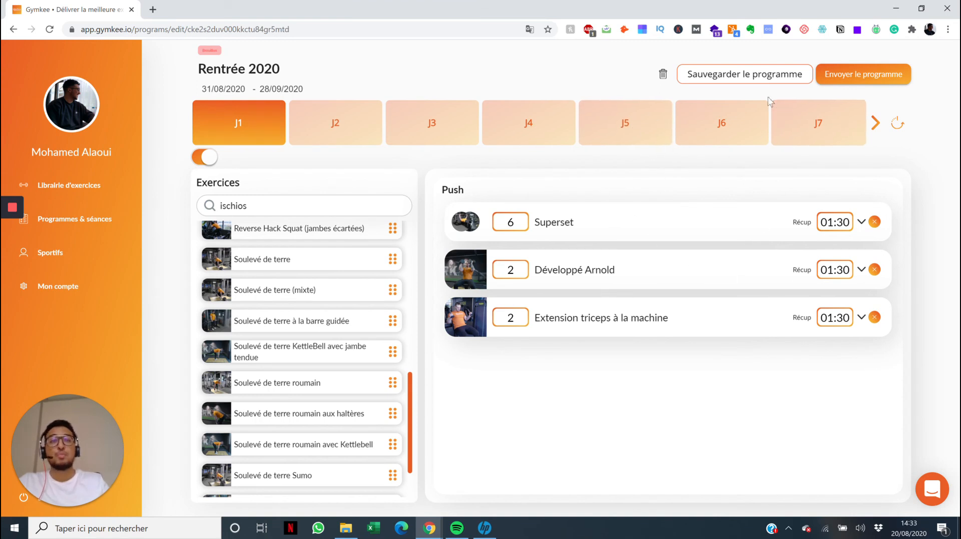
Export the programme as a template named "Programme Décra 2020"
{"action": "mouse_move", "coordinate": [754, 79]}
{"action": "left_click", "coordinate": [731, 133]}
{"action": "double_click", "coordinate": [398, 301]}
{"action": "left_click", "coordinate": [397, 300]}
{"action": "triple_click", "coordinate": [398, 301]}
{"action": "type", "text": "Progr"}
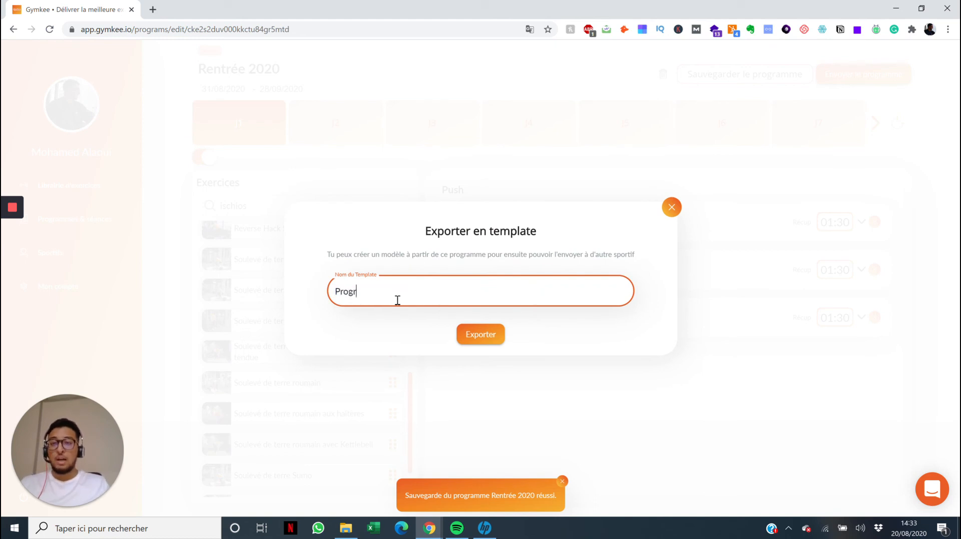
{"action": "type", "text": "amme Décra 2020"}
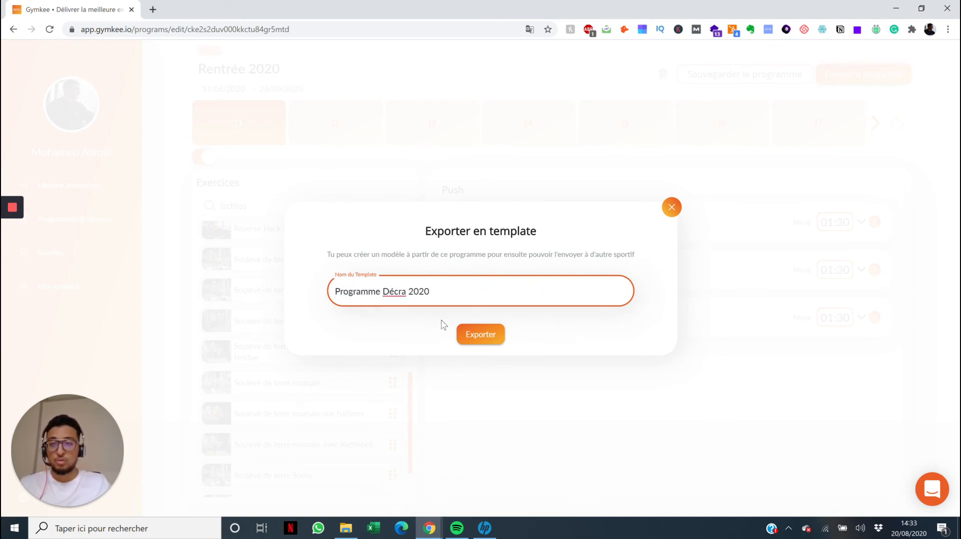
{"action": "left_click", "coordinate": [472, 336]}
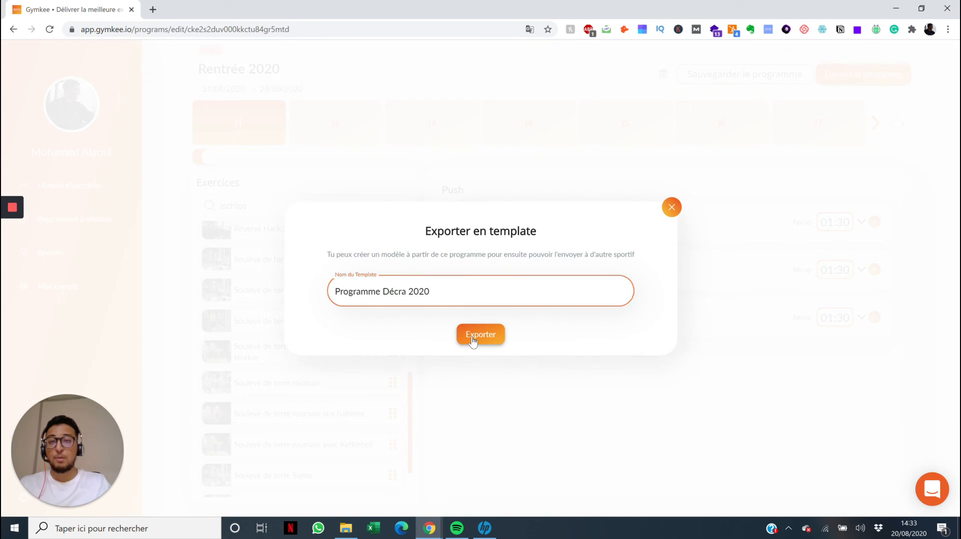
Open the exported template, start adding an athlete to it and name the new programme "Décra Programme"
{"action": "left_click", "coordinate": [482, 311]}
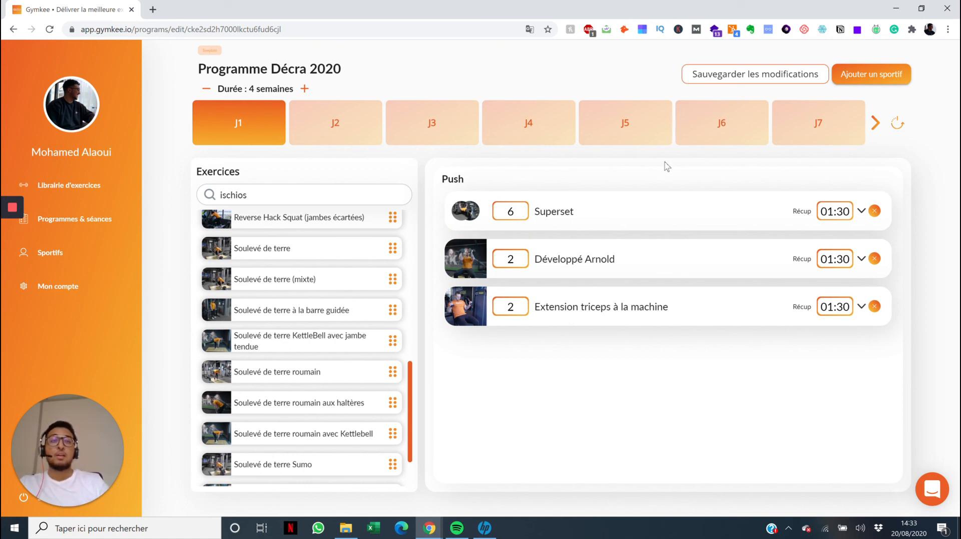
{"action": "left_click", "coordinate": [872, 80]}
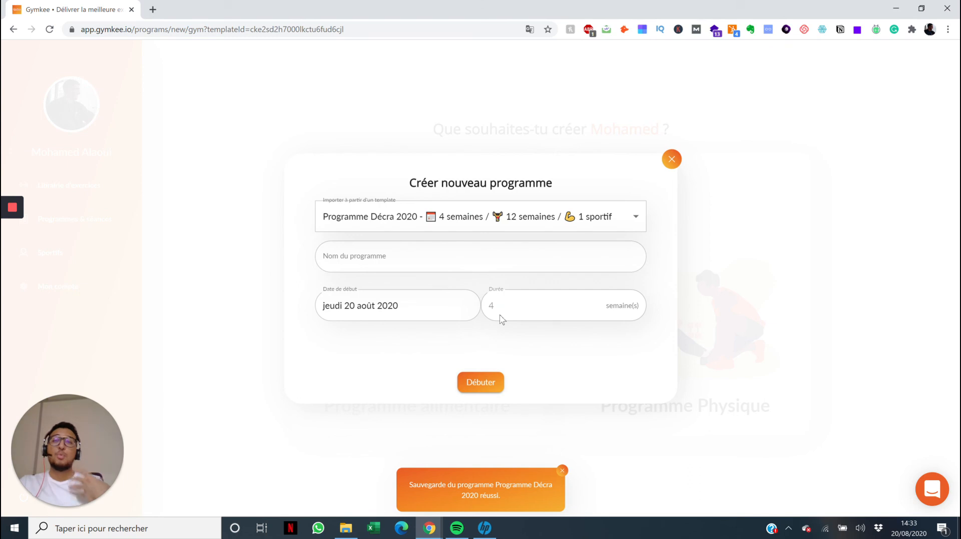
{"action": "left_click", "coordinate": [426, 253]}
{"action": "type", "text": "Décra Programme"}
Set the programme's start date to 1 September 2020 and create the programme from the template
{"action": "left_click", "coordinate": [444, 305]}
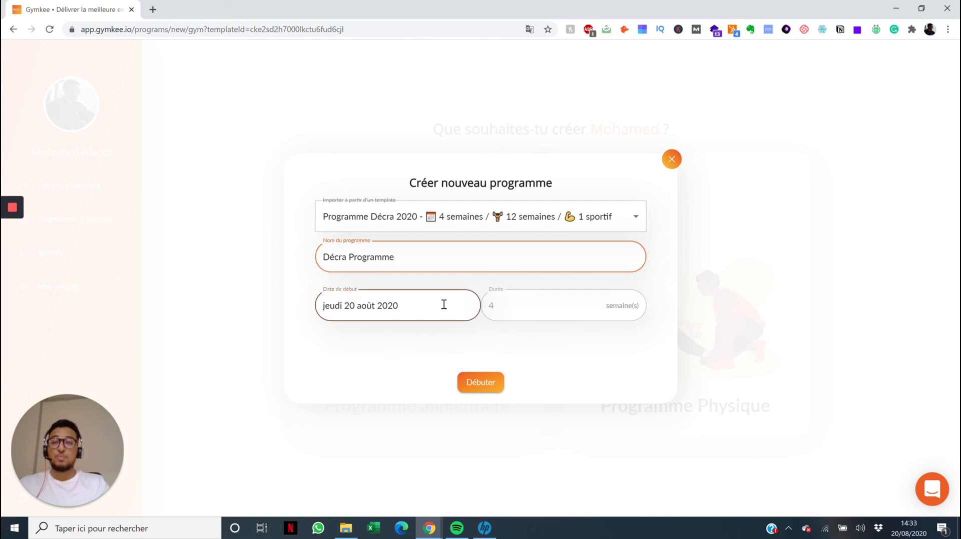
{"action": "left_click", "coordinate": [444, 305]}
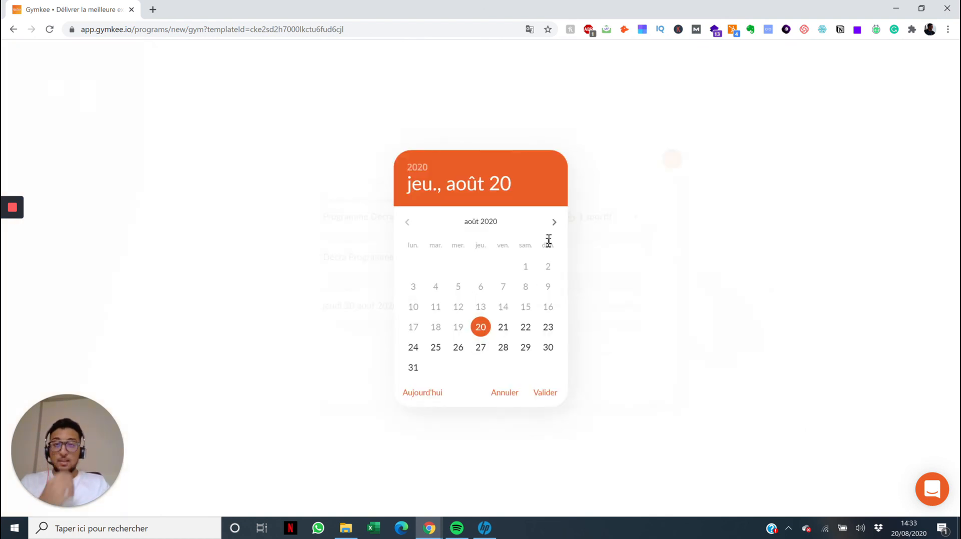
{"action": "left_click", "coordinate": [554, 221]}
{"action": "left_click", "coordinate": [437, 273]}
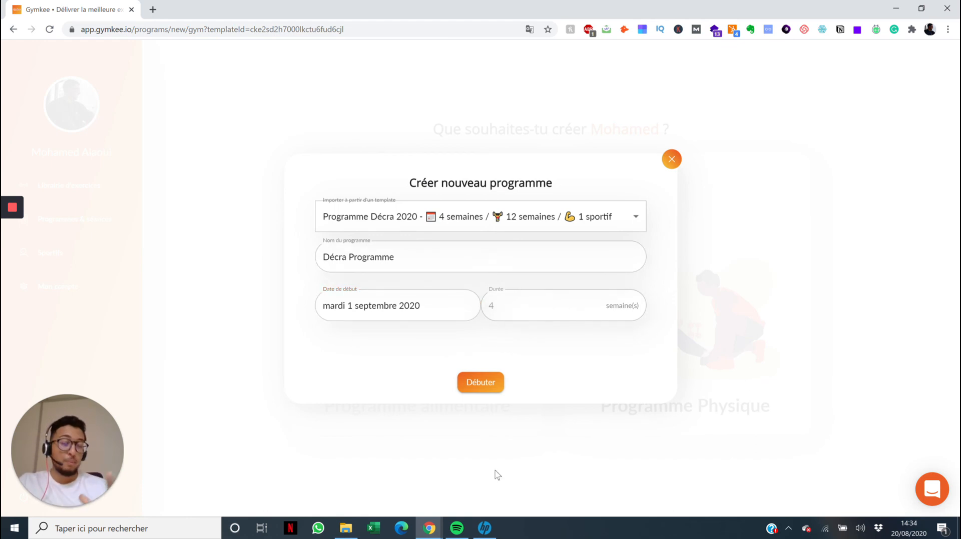
{"action": "left_click", "coordinate": [475, 385]}
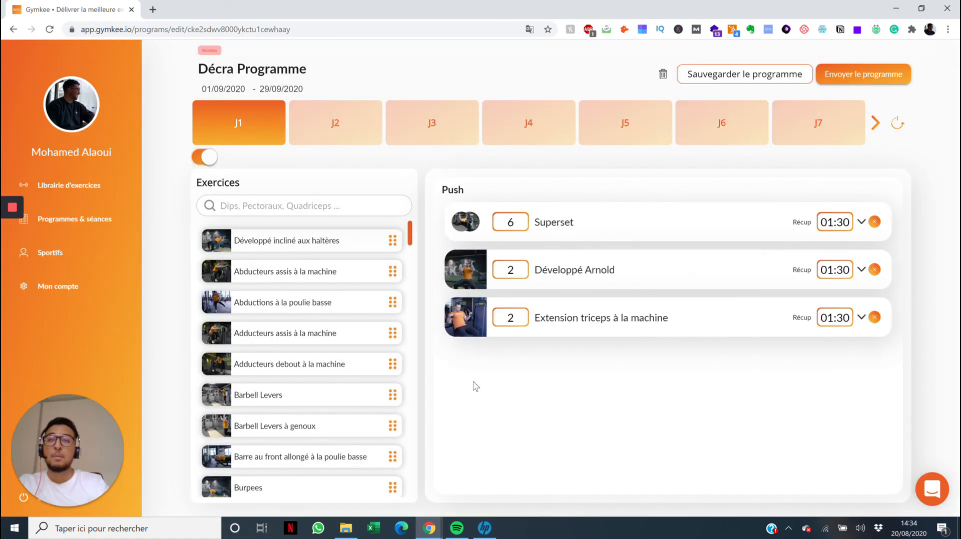
Check the imported sessions on the first three days of the first and second weeks
{"action": "left_click", "coordinate": [340, 142]}
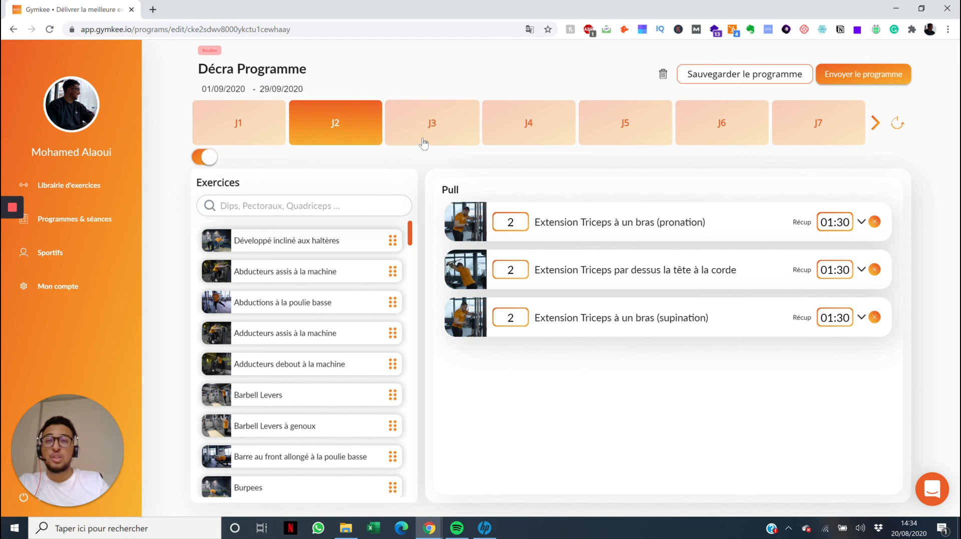
{"action": "left_click", "coordinate": [423, 144]}
{"action": "left_click", "coordinate": [875, 122]}
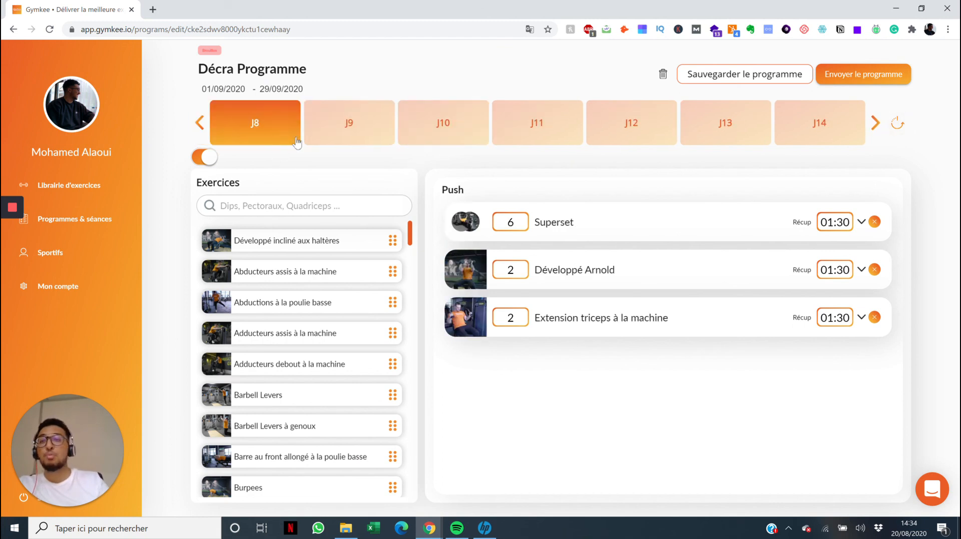
{"action": "left_click", "coordinate": [337, 136]}
{"action": "left_click", "coordinate": [423, 133]}
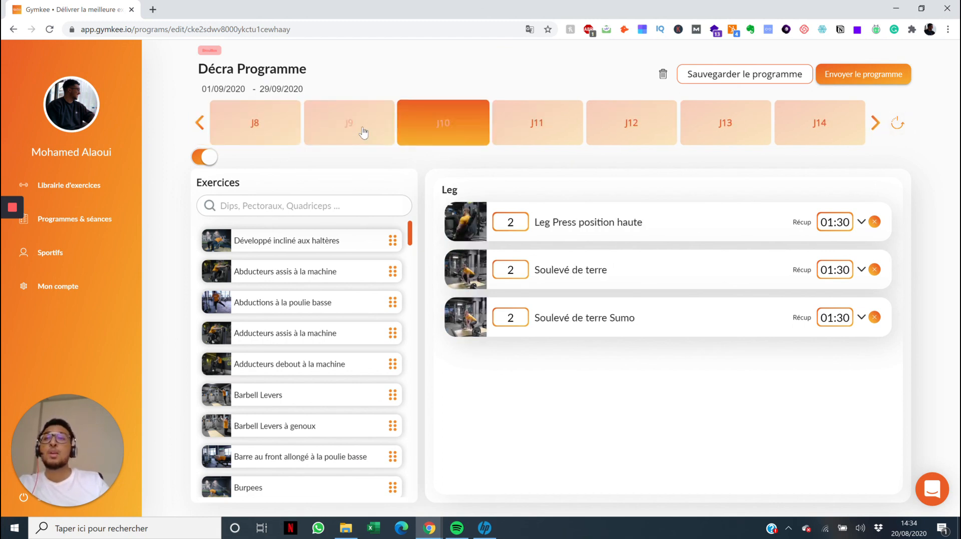
View the options for sending "Décra Programme" to athletes and close them without sending
{"action": "left_click", "coordinate": [857, 71]}
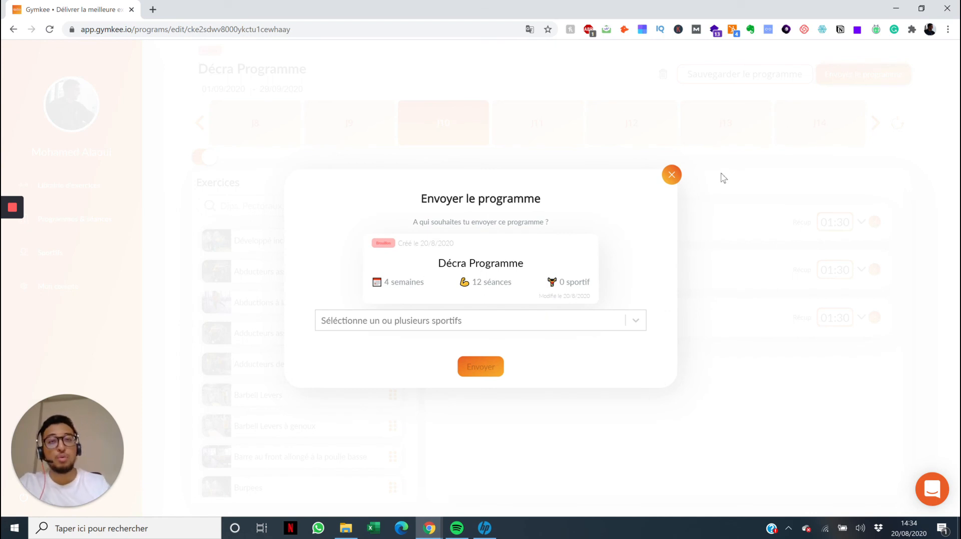
{"action": "left_click", "coordinate": [676, 177]}
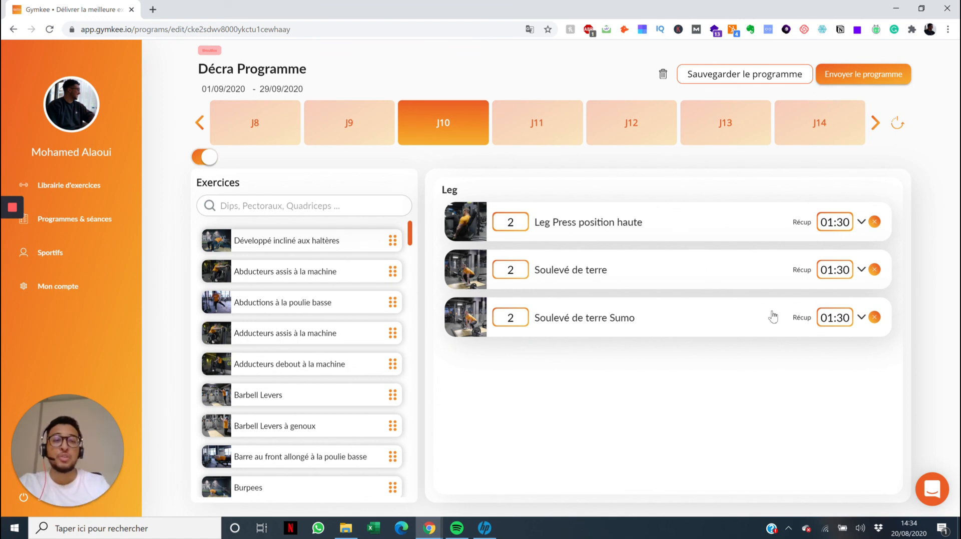
Send support the new chat message "Salut j'ai besoin d'aide" and return to the programme's first week
{"action": "left_click", "coordinate": [934, 503]}
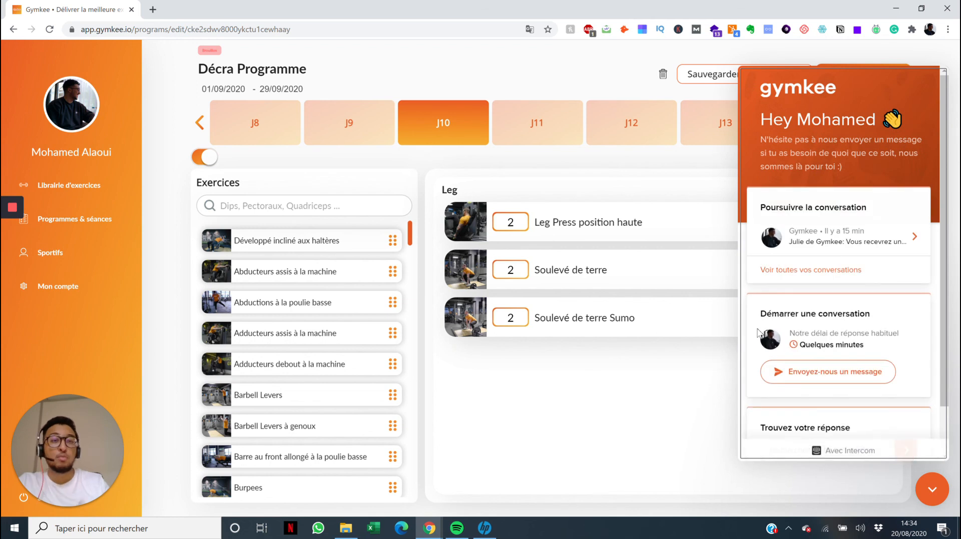
{"action": "left_click", "coordinate": [798, 372]}
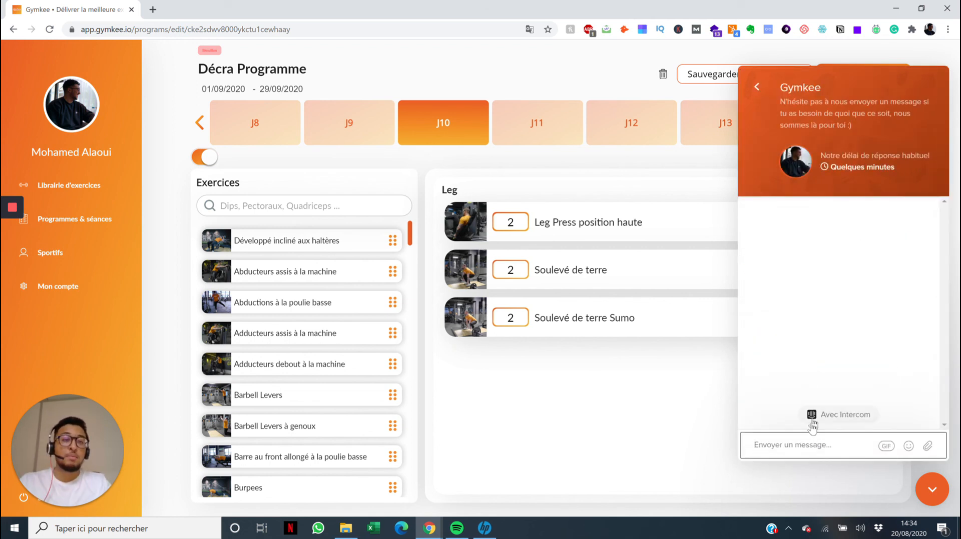
{"action": "left_click", "coordinate": [810, 440]}
{"action": "type", "text": "Salut j'ai besoin d'aide"}
{"action": "key", "text": "Return"}
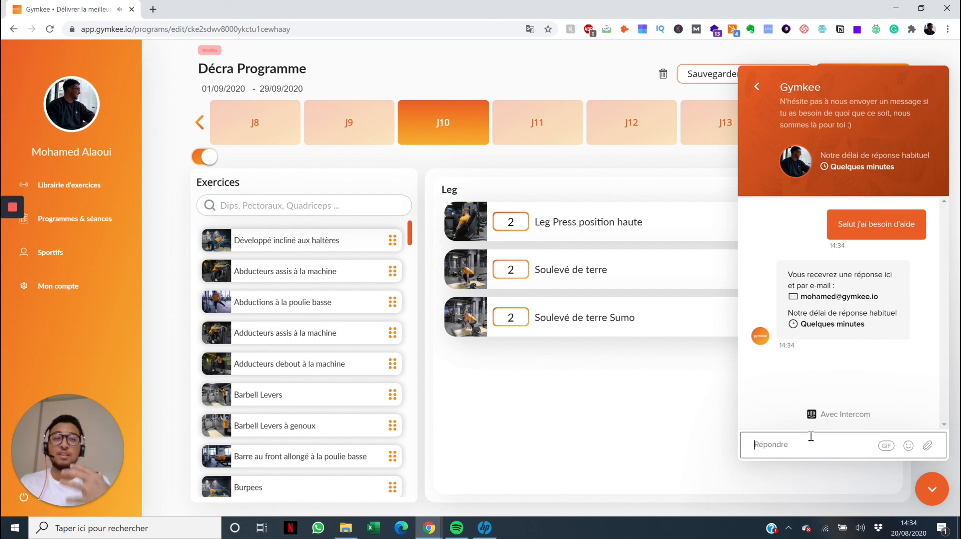
{"action": "left_click", "coordinate": [936, 492]}
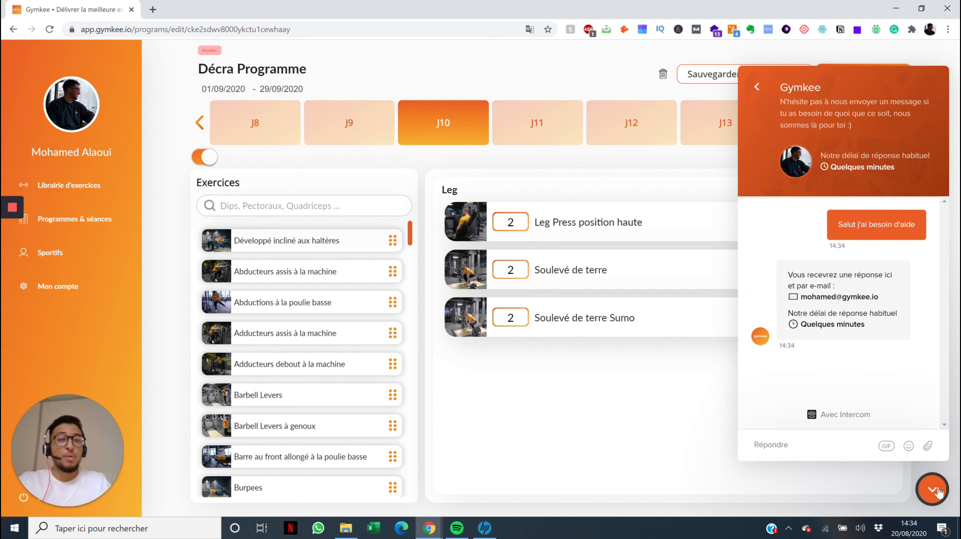
{"action": "left_click", "coordinate": [199, 128]}
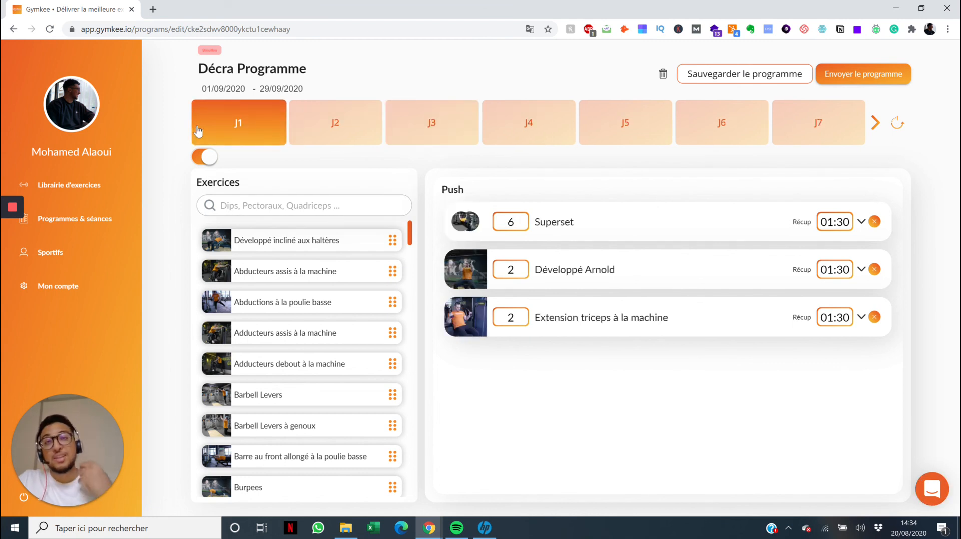